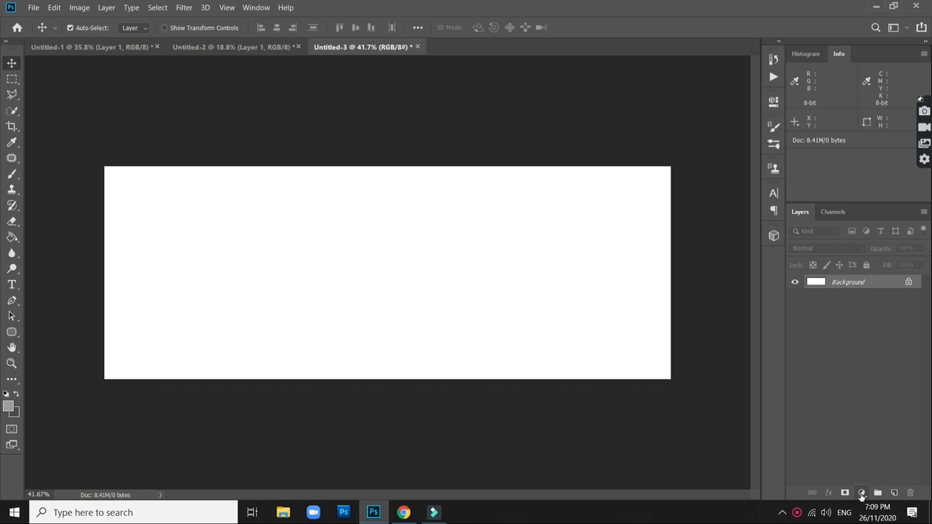
Add a Gradient Fill layer using the grey Foreground to Background preset, angled at 162.03°
left_click(861, 494)
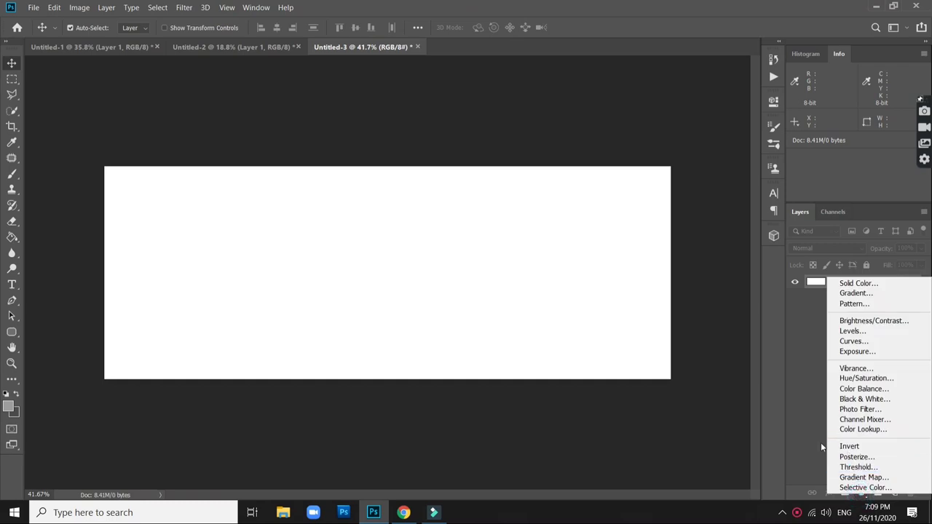
left_click(852, 293)
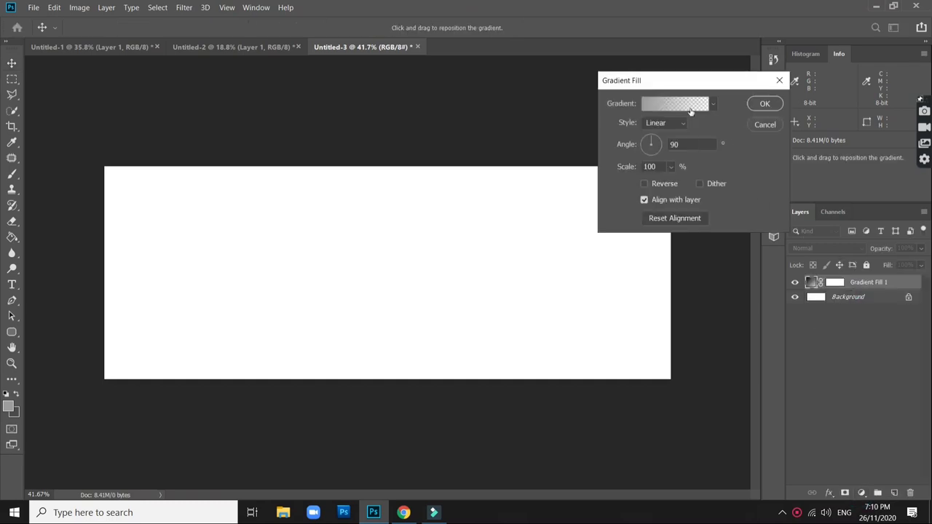
left_click(649, 104)
left_click(670, 107)
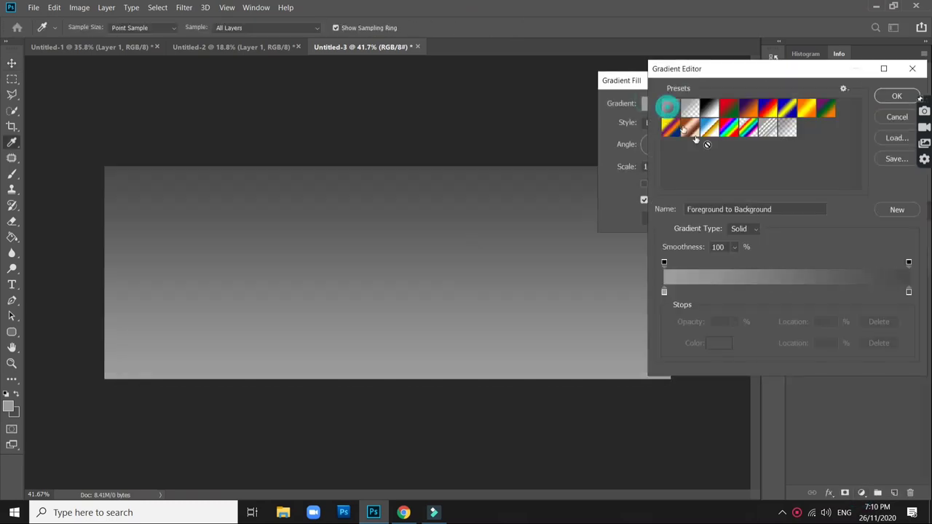
left_click(897, 98)
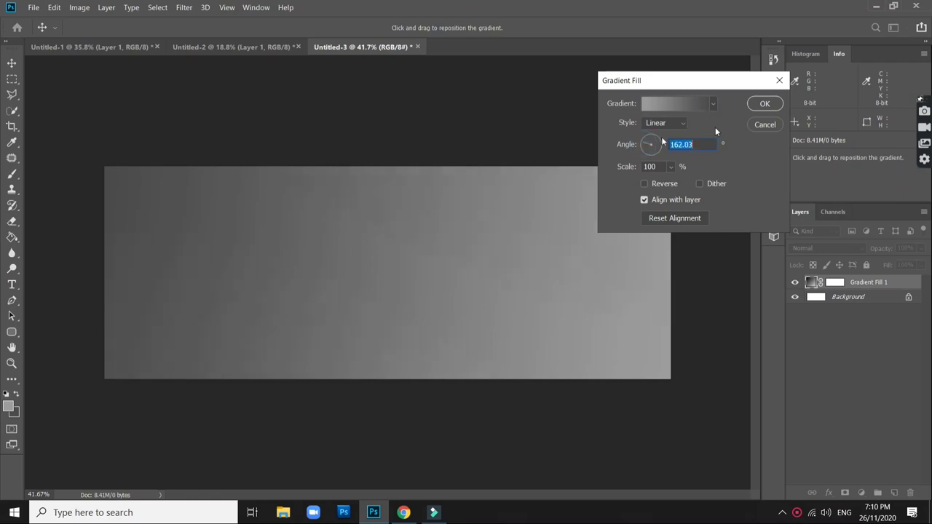
left_click(765, 103)
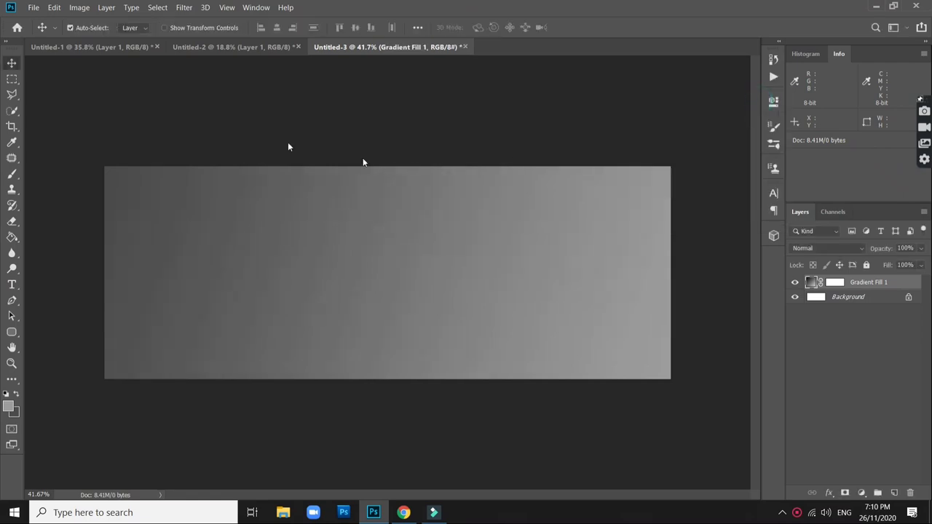
Drag the phone layer from Untitled-2 into the banner, scaled to about 40.6% on the right side
left_click(231, 47)
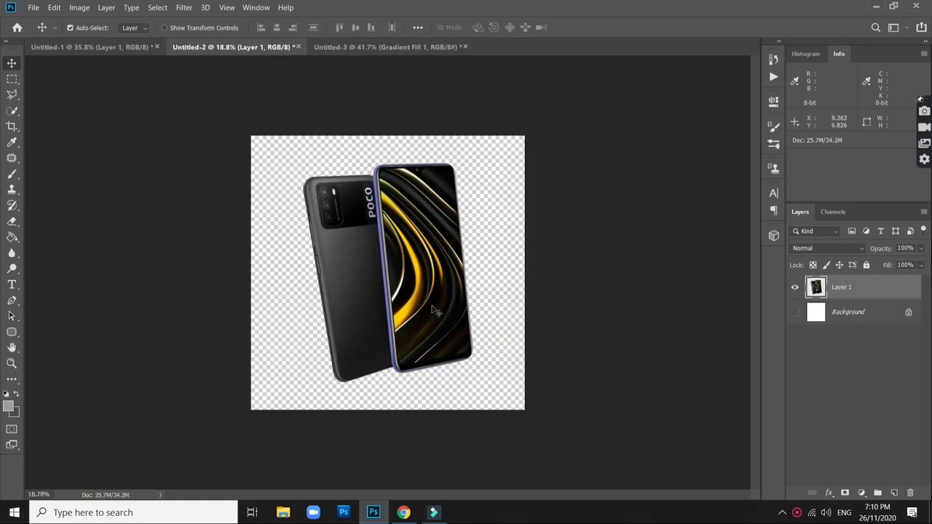
mouse_move(431, 305)
left_mouse_down()
mouse_move(417, 54)
mouse_move(517, 272)
mouse_move(503, 239)
left_mouse_up()
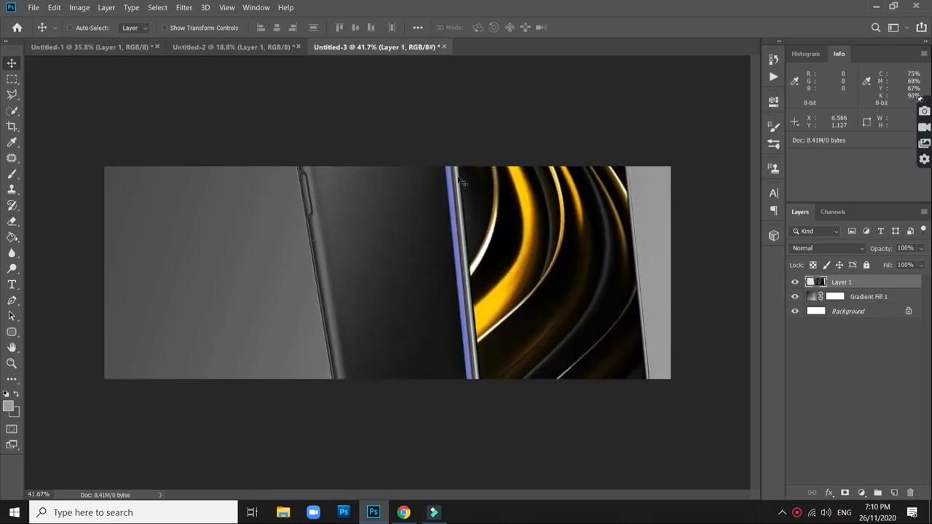
key("ctrl+t")
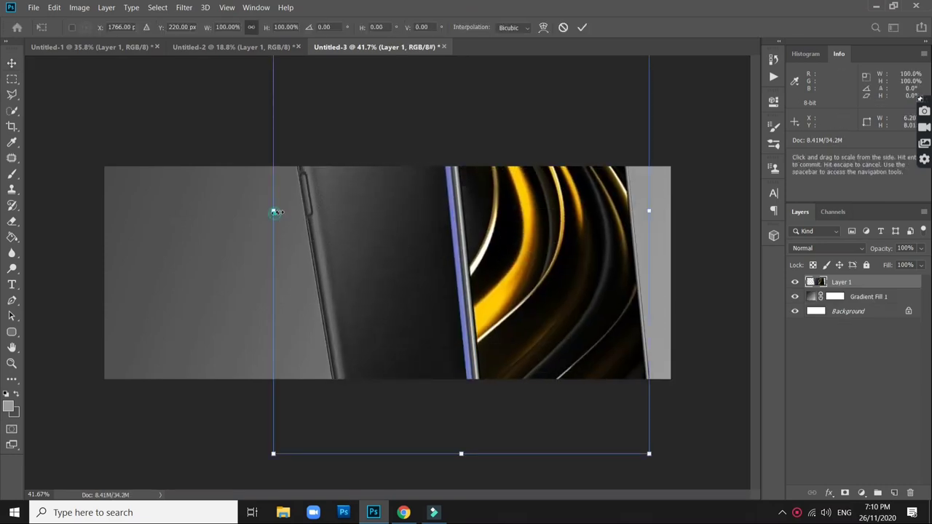
left_click_drag(274, 212, 502, 236)
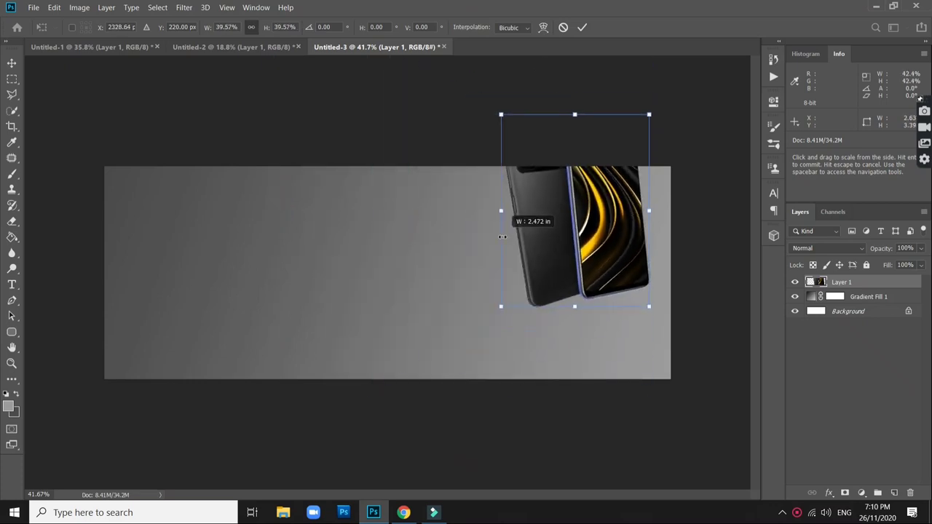
left_click_drag(598, 245, 564, 317)
mouse_move(607, 282)
left_mouse_down()
mouse_move(616, 282)
mouse_move(589, 281)
mouse_move(610, 278)
mouse_move(595, 269)
mouse_move(614, 274)
left_mouse_up()
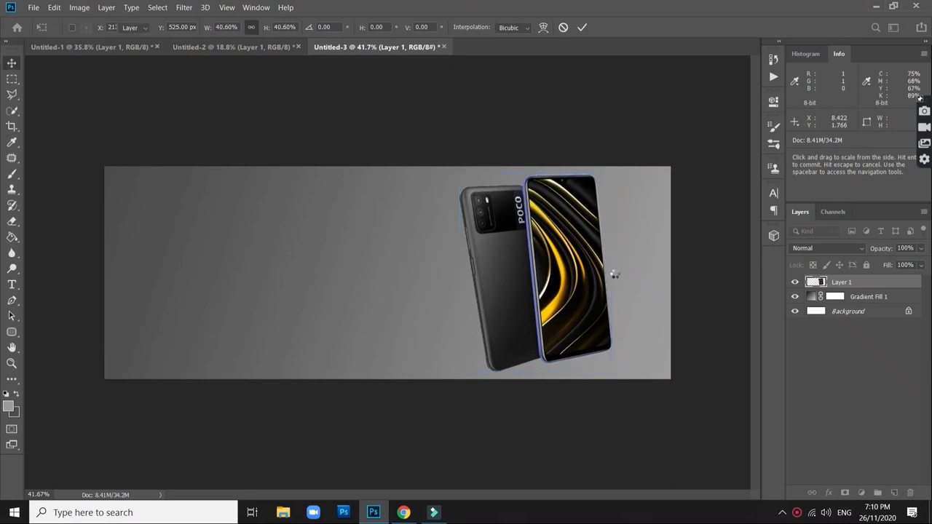
key("Return")
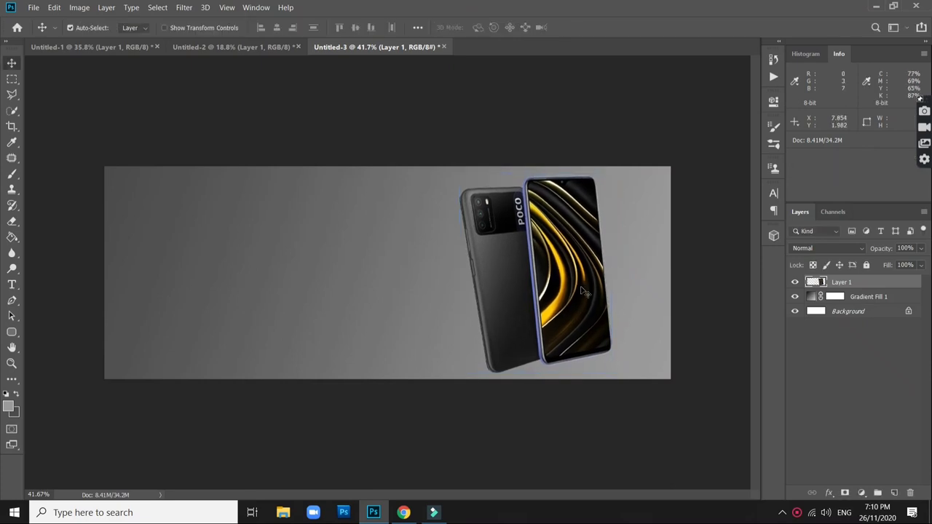
Duplicate Layer 1, move the copy left of the original phone, and stack it beneath Layer 1
key("Right")
key("Right")
key("Right")
key("Right")
key("Right")
key("Right")
key("Right")
key("Right")
key("Right")
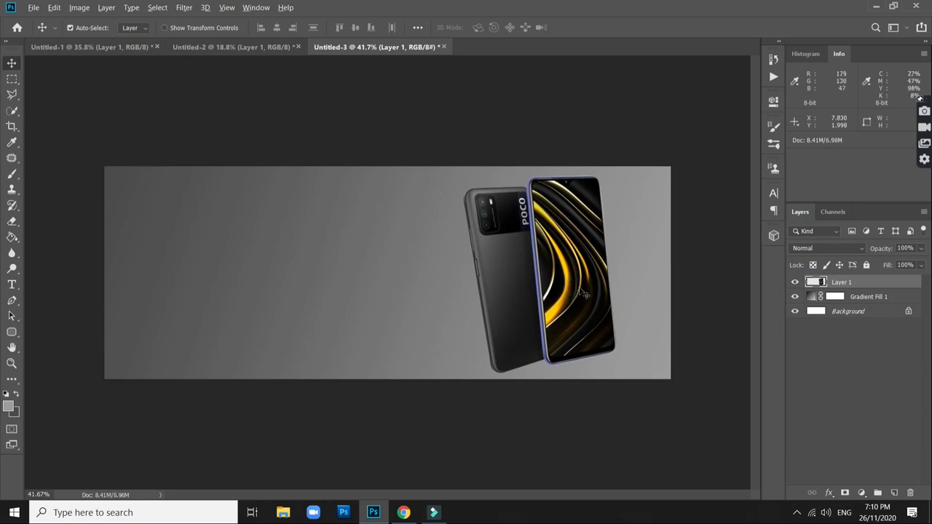
left_click_drag(575, 290, 350, 290, "alt")
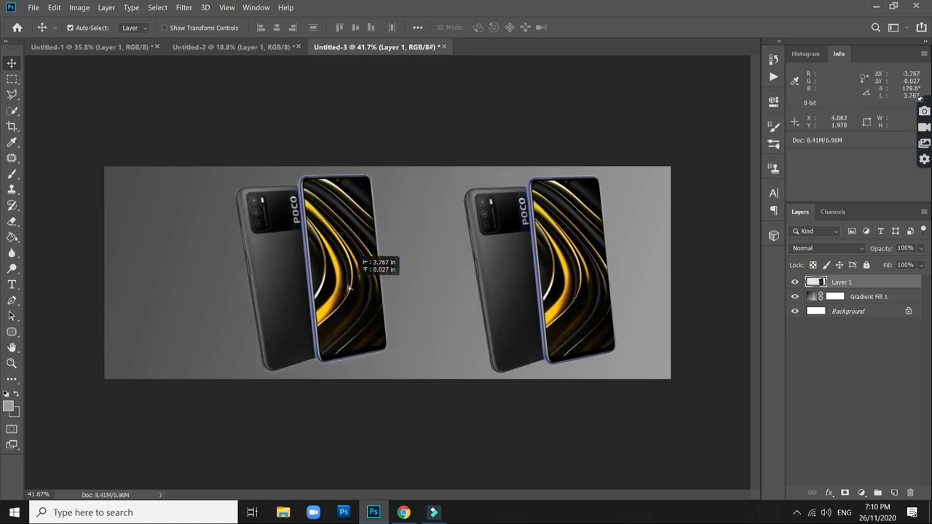
key("ctrl+z")
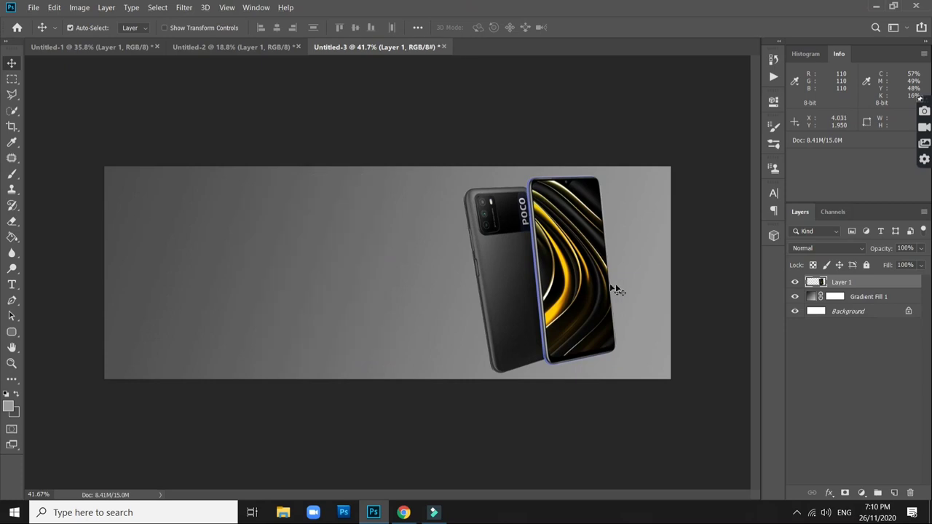
right_click(834, 289)
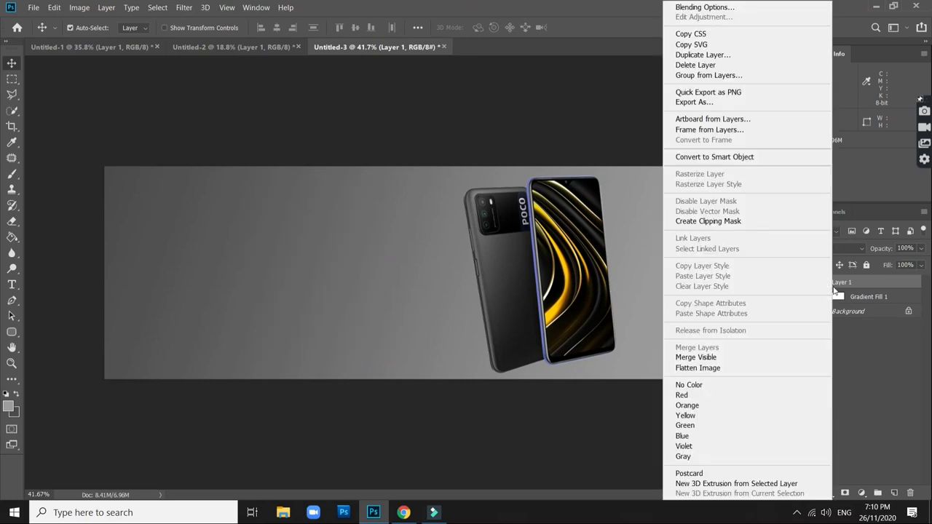
left_click(703, 54)
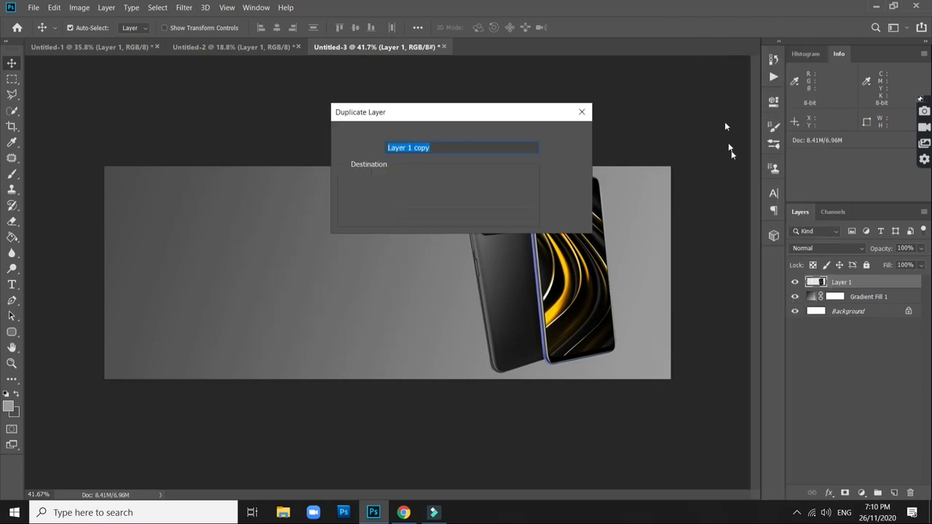
key("Return")
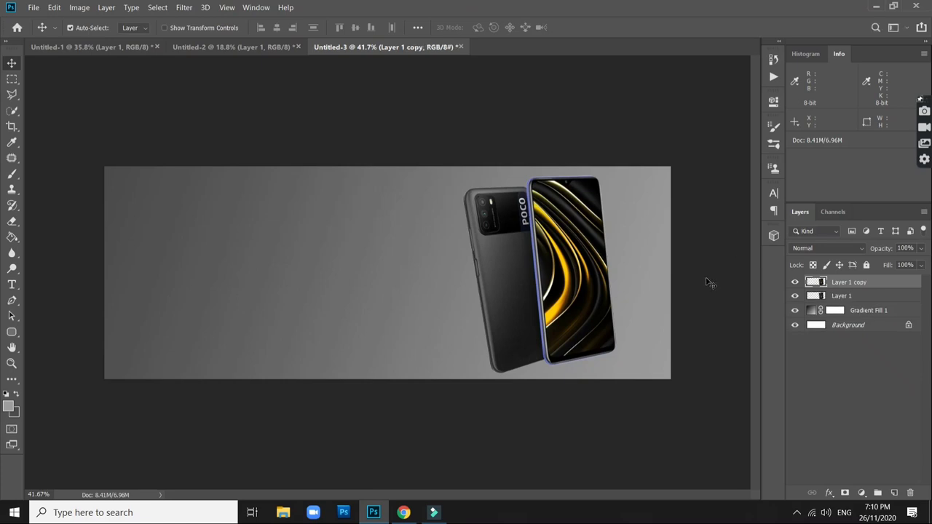
key("ctrl+t")
left_click_drag(548, 278, 389, 278)
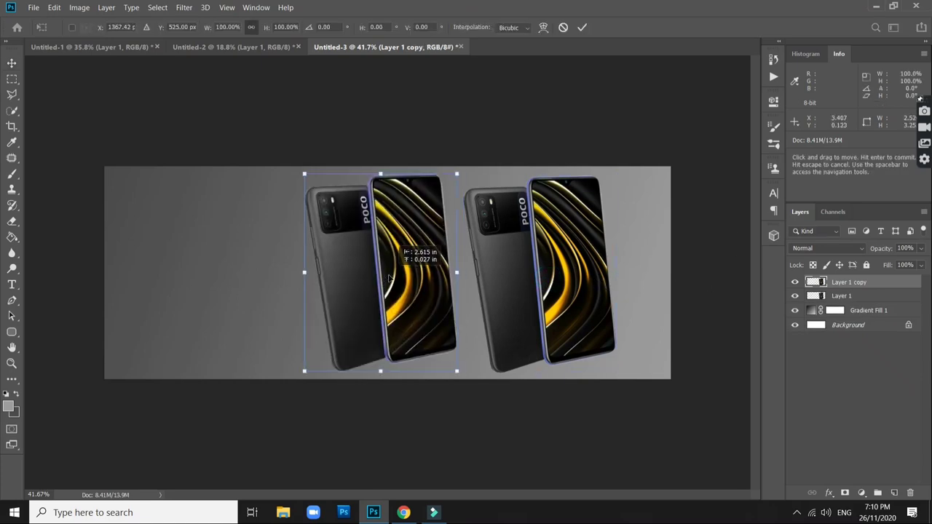
key("Return")
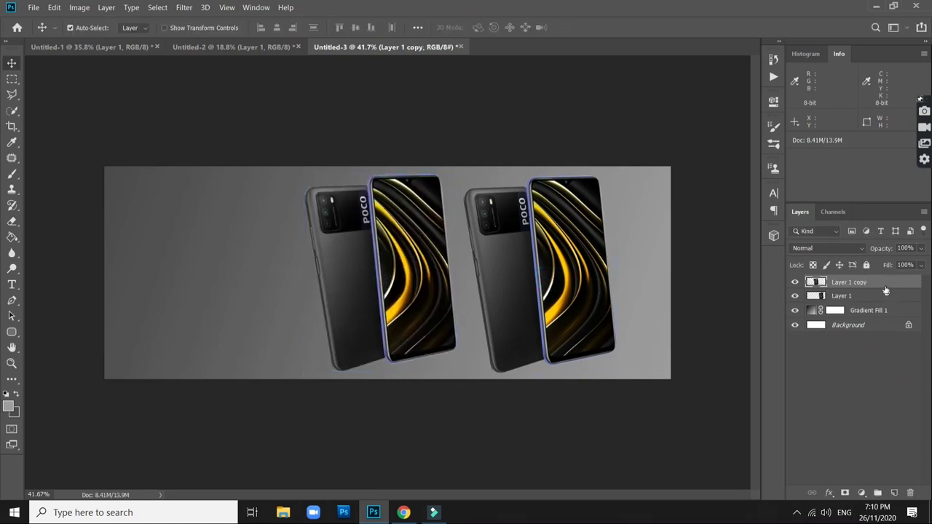
left_click_drag(884, 287, 881, 303)
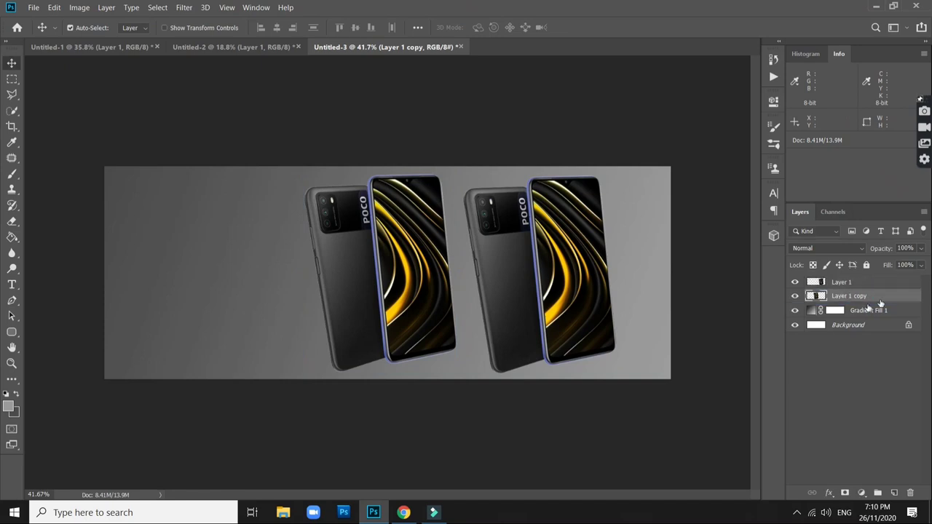
Rotate Layer 1 copy 90° and enlarge it to about 378% so it fills the banner
key("ctrl+t")
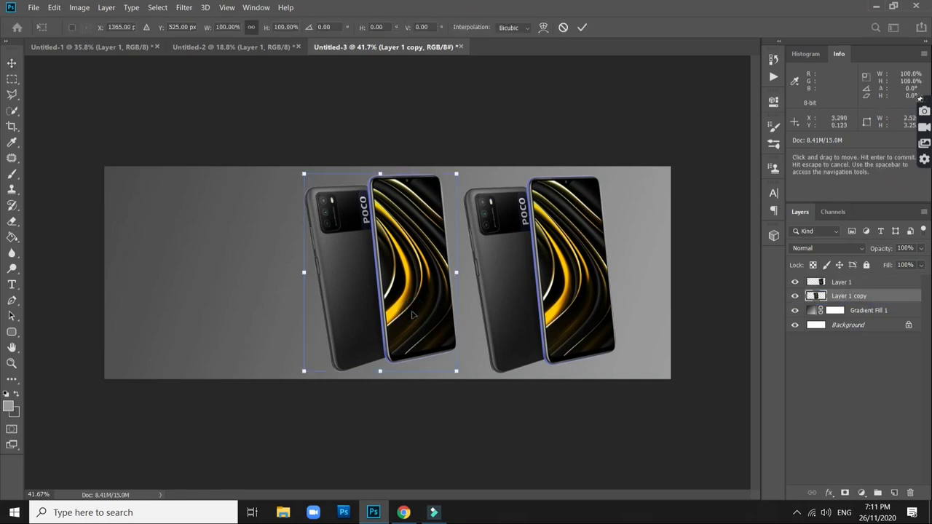
right_click(413, 313)
left_click(506, 435)
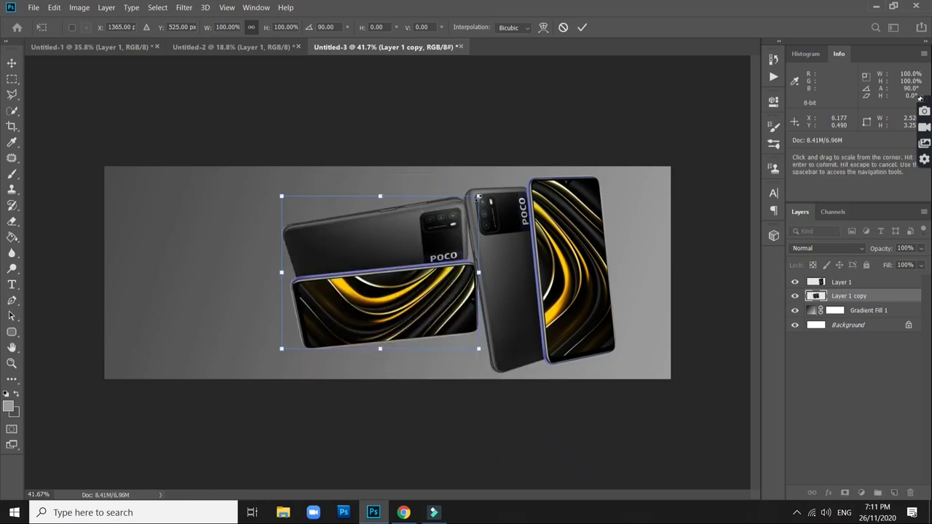
left_click_drag(479, 196, 704, 98)
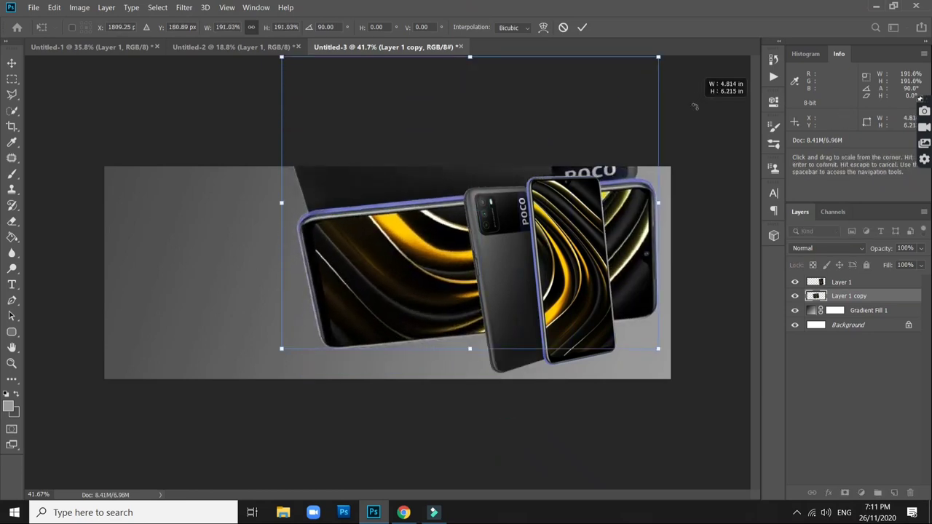
key("ctrl+minus")
key("ctrl+minus")
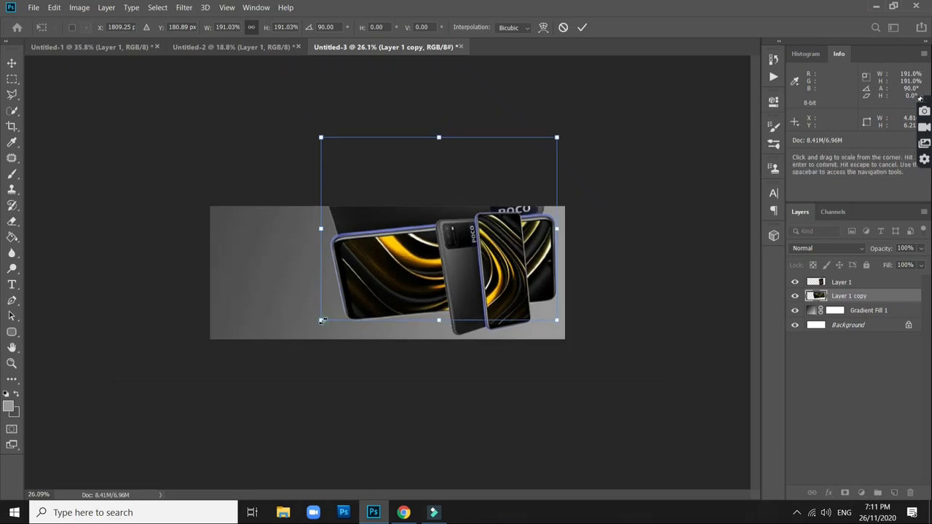
left_click_drag(321, 321, 184, 426)
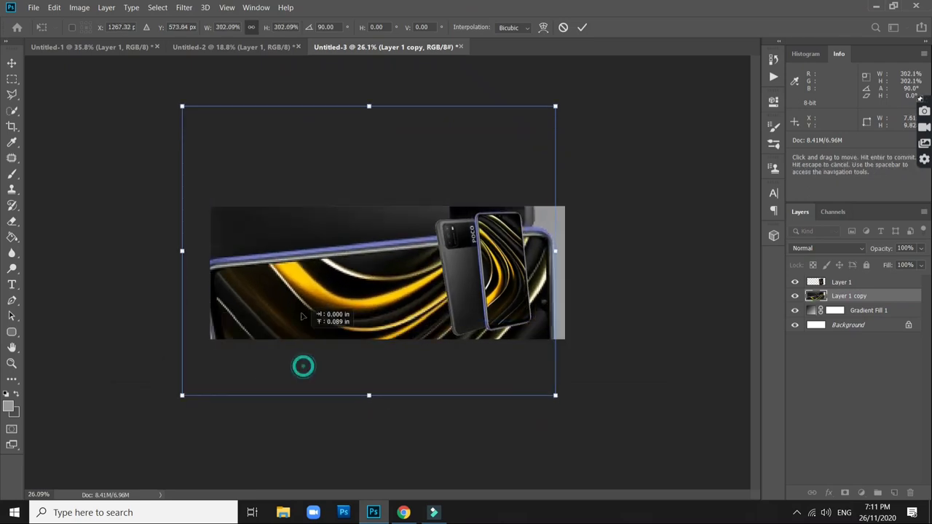
left_click_drag(297, 374, 295, 320)
left_click_drag(558, 85, 615, 43)
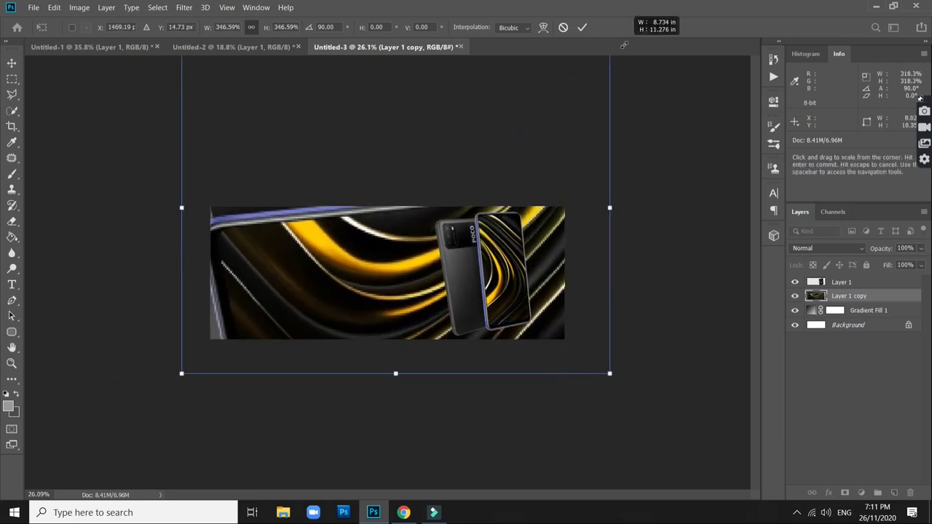
left_click_drag(388, 228, 356, 207)
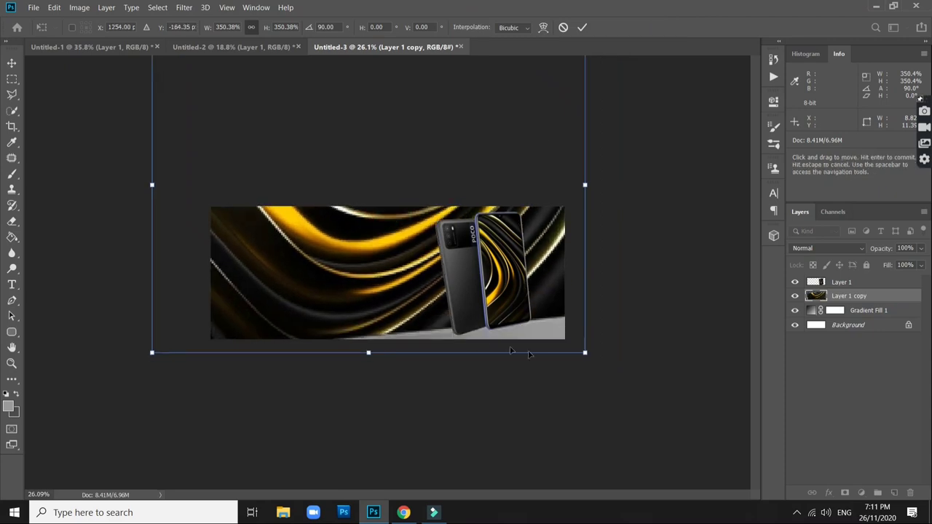
left_click_drag(585, 352, 619, 379)
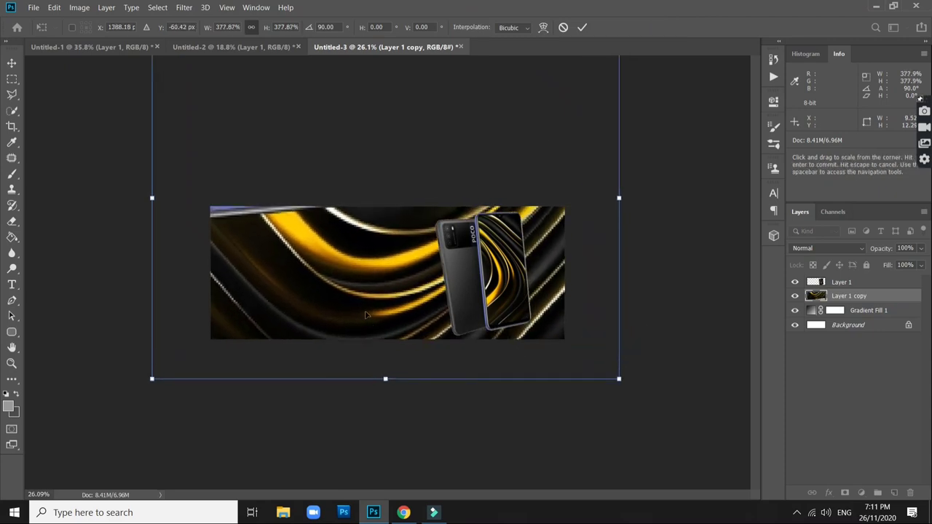
left_click_drag(355, 295, 324, 282)
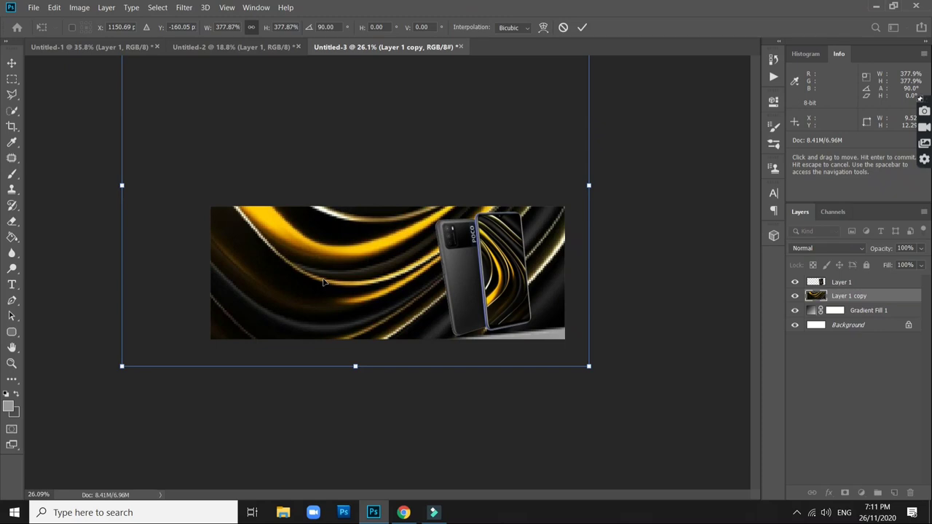
key("Return")
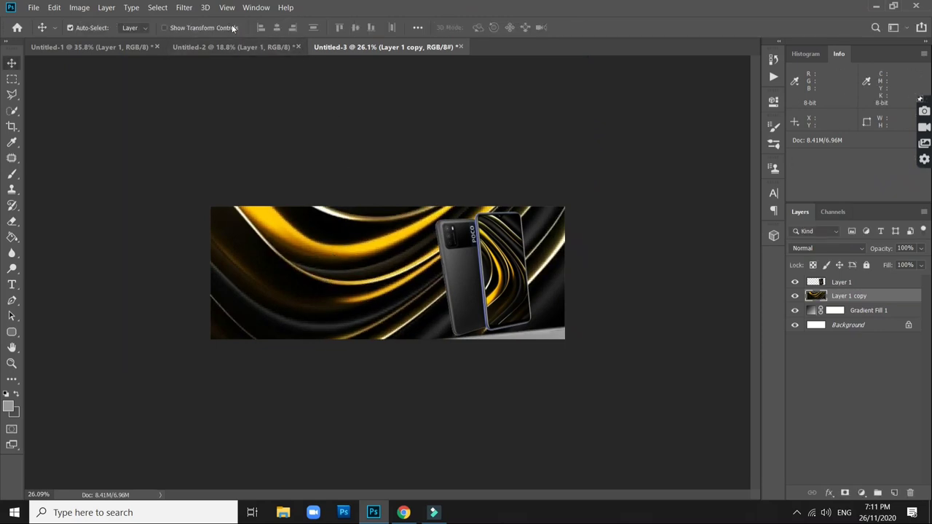
Apply a Gaussian Blur with a radius of about 78 to the gold-wave background copy
left_click(184, 8)
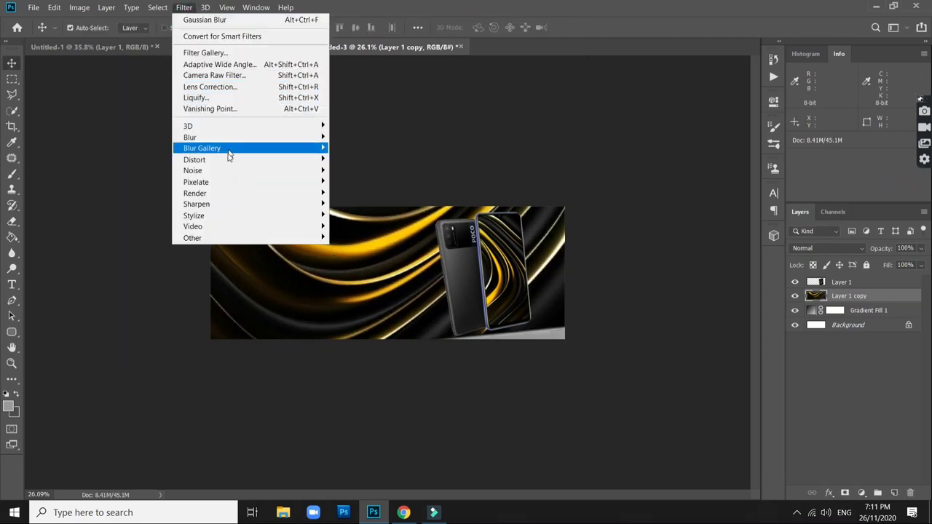
mouse_move(190, 137)
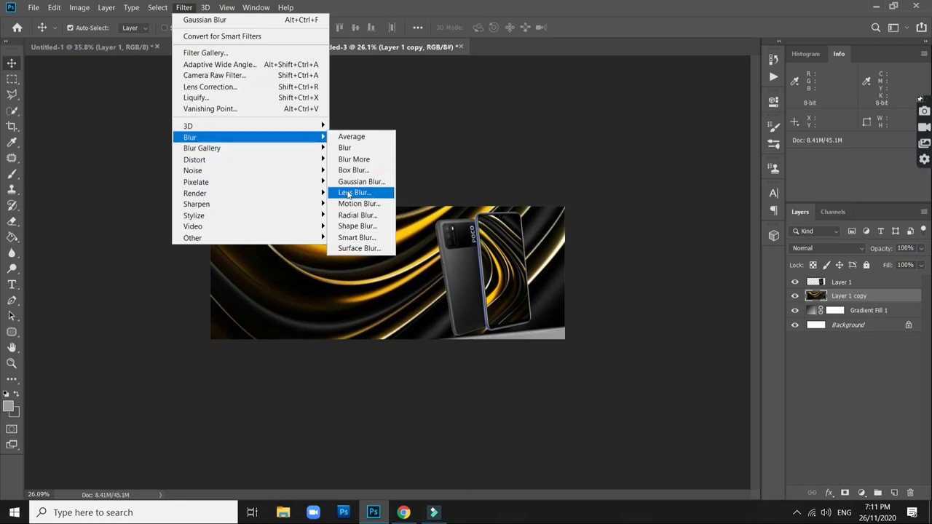
left_click(362, 182)
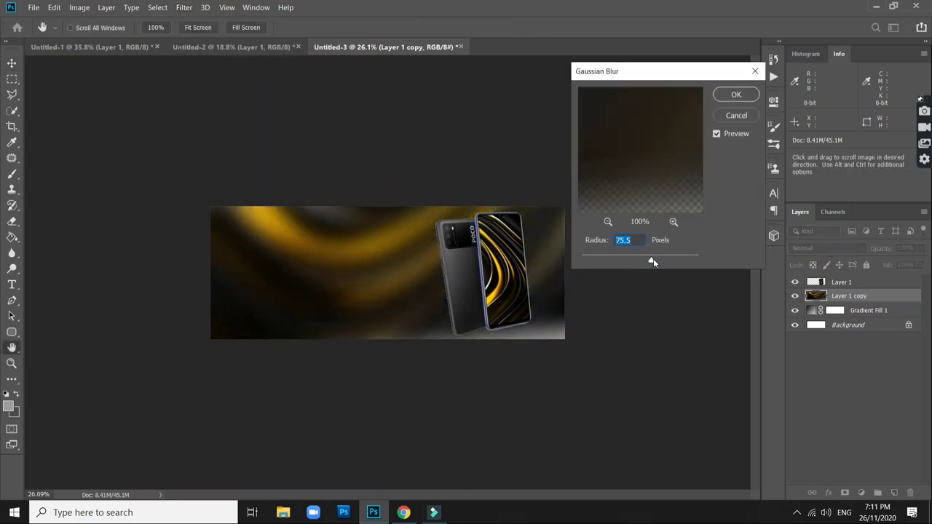
left_click_drag(651, 261, 652, 262)
left_click(736, 94)
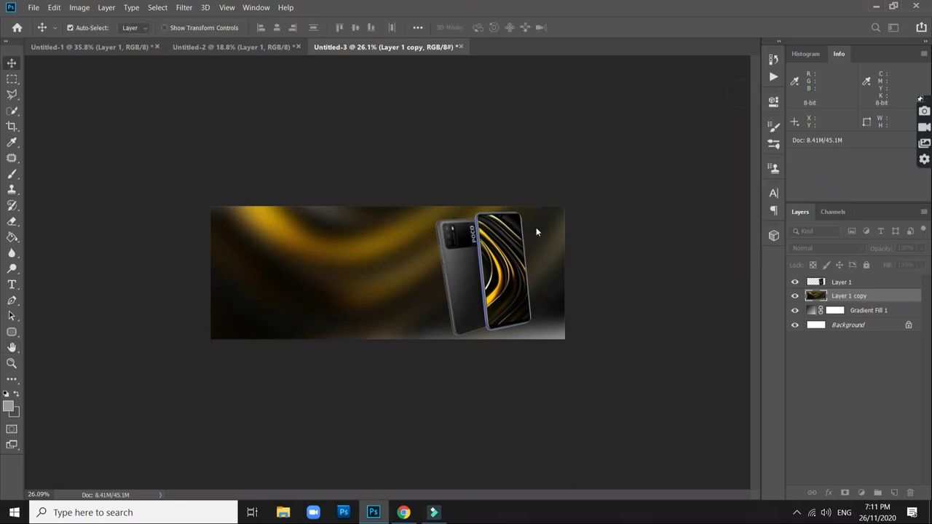
Tilt the blurred background about -5.27° and shift it upward behind the phone
scroll(386, 288, "up", 1)
left_click_drag(386, 288, 399, 267)
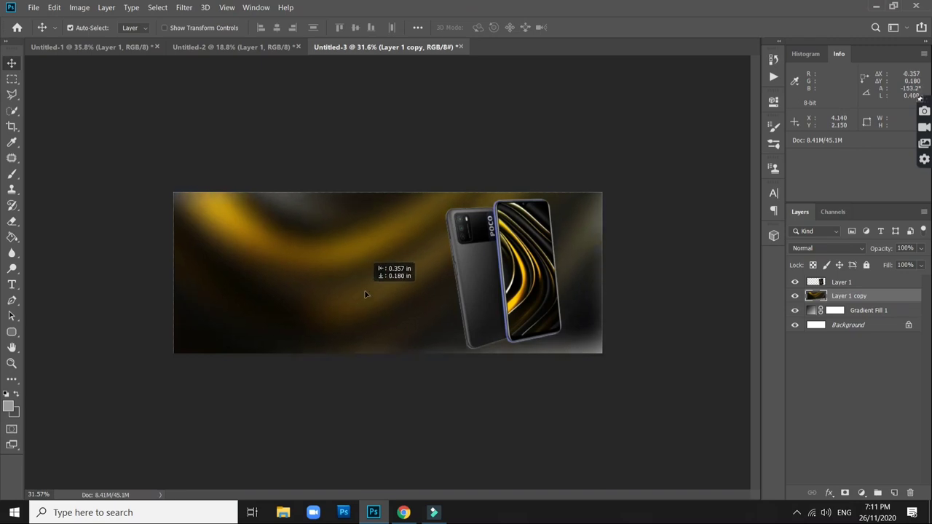
key("ctrl+t")
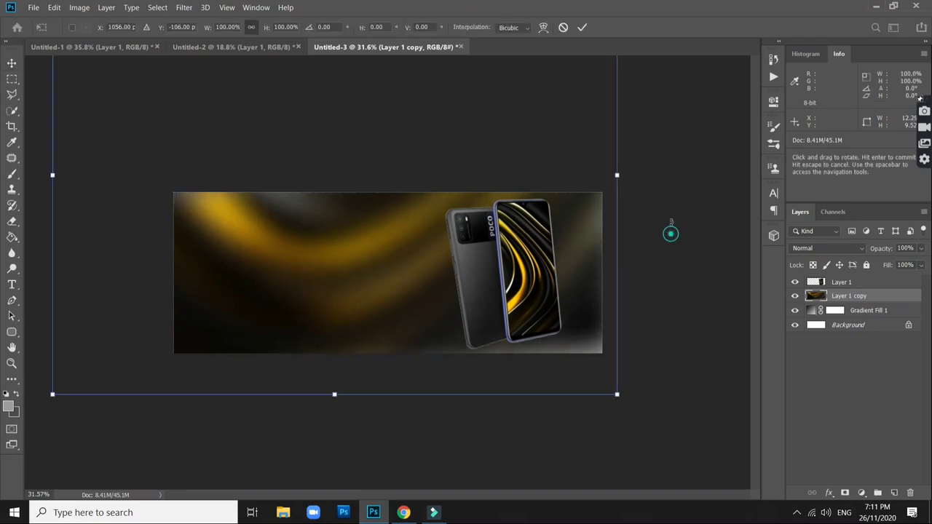
left_click_drag(670, 233, 669, 202)
mouse_move(316, 292)
left_mouse_down()
mouse_move(315, 266)
mouse_move(324, 276)
left_mouse_up()
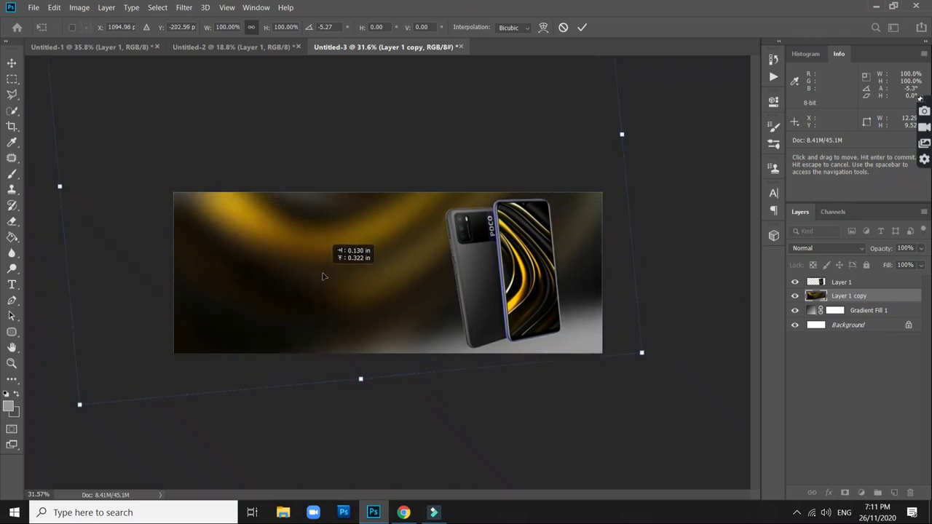
key("Return")
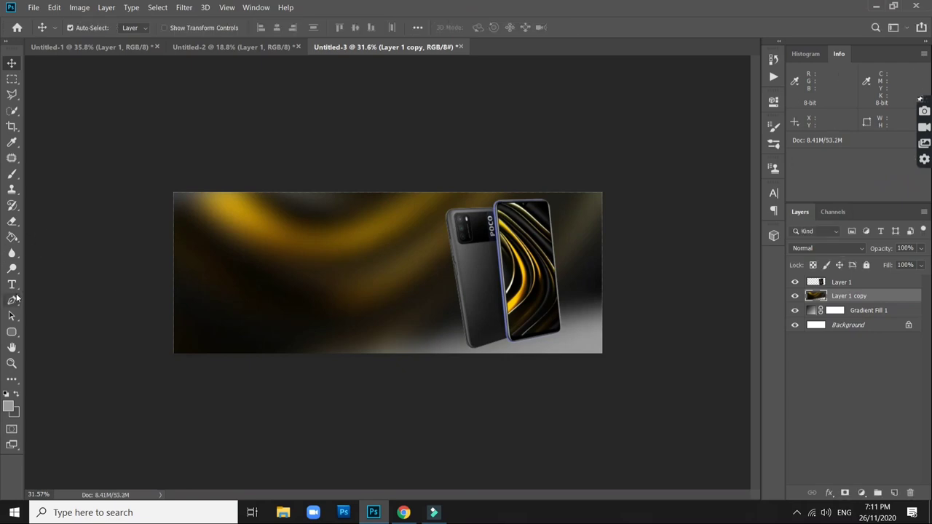
right_click(14, 223)
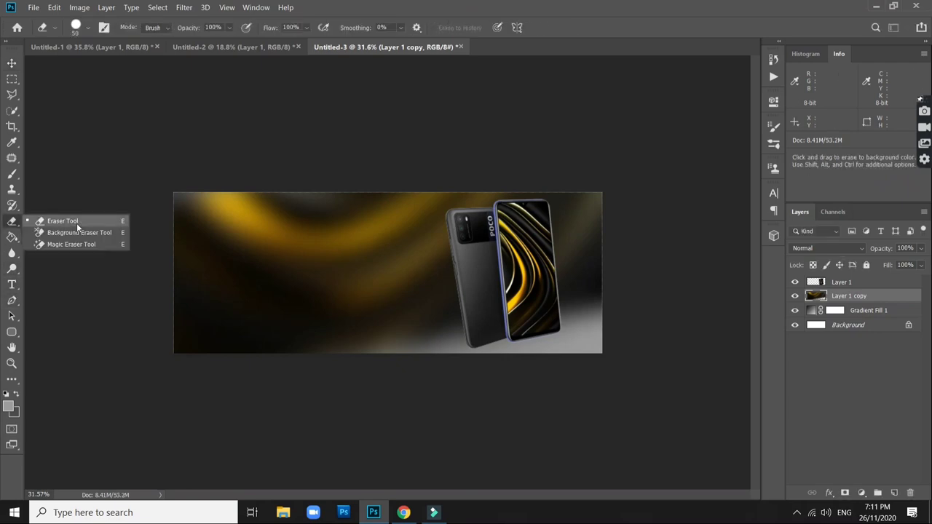
left_click(77, 221)
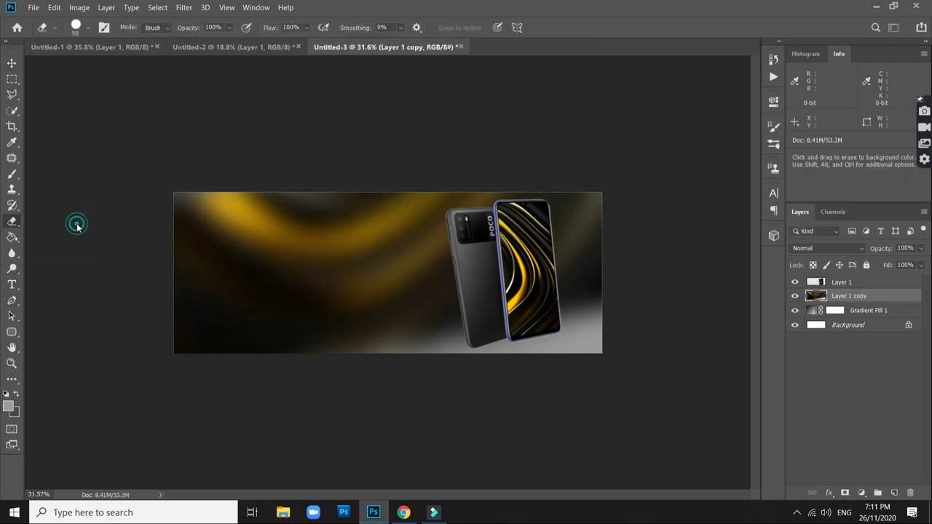
left_click(86, 29)
left_click(26, 122)
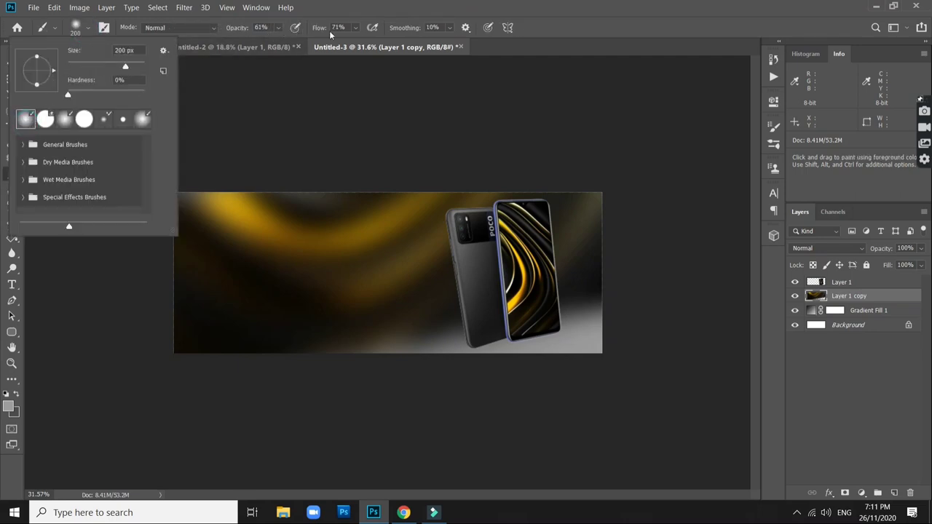
left_click(209, 31)
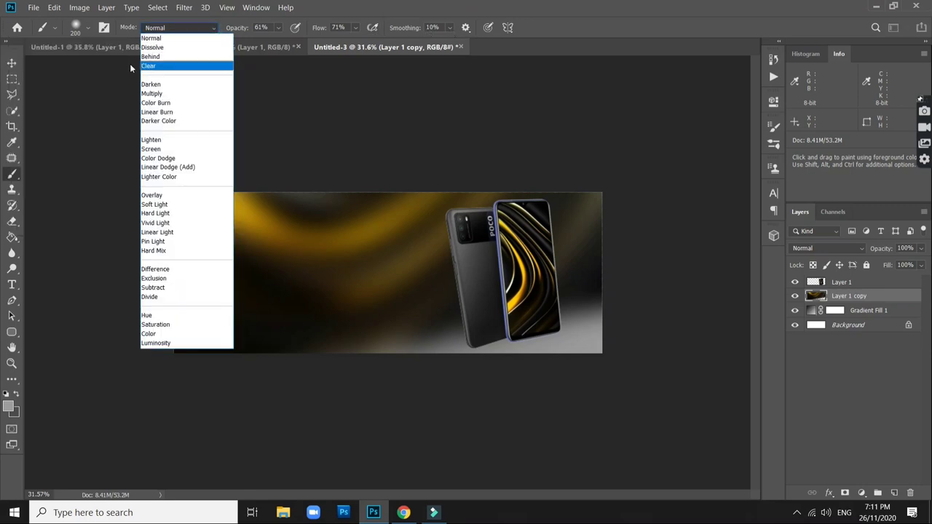
key("Escape")
left_click(88, 27)
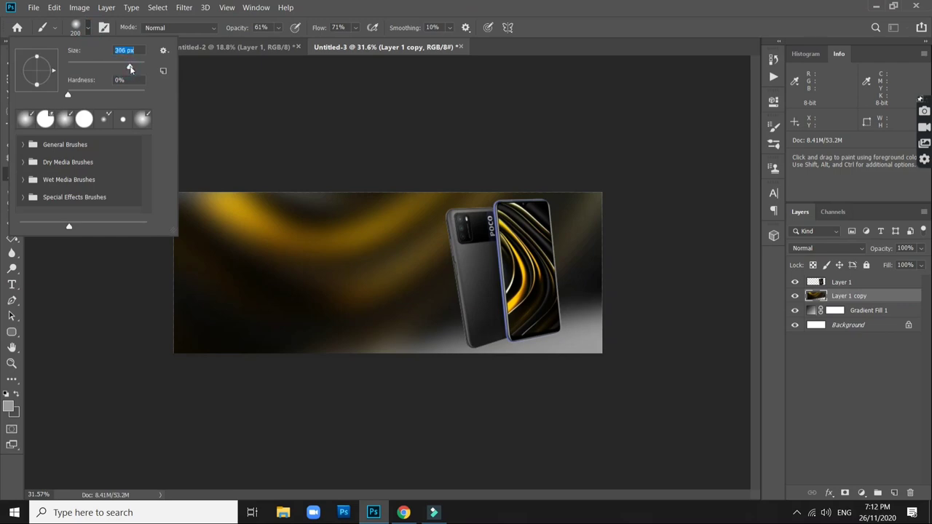
left_click_drag(130, 68, 137, 71)
left_click(350, 437)
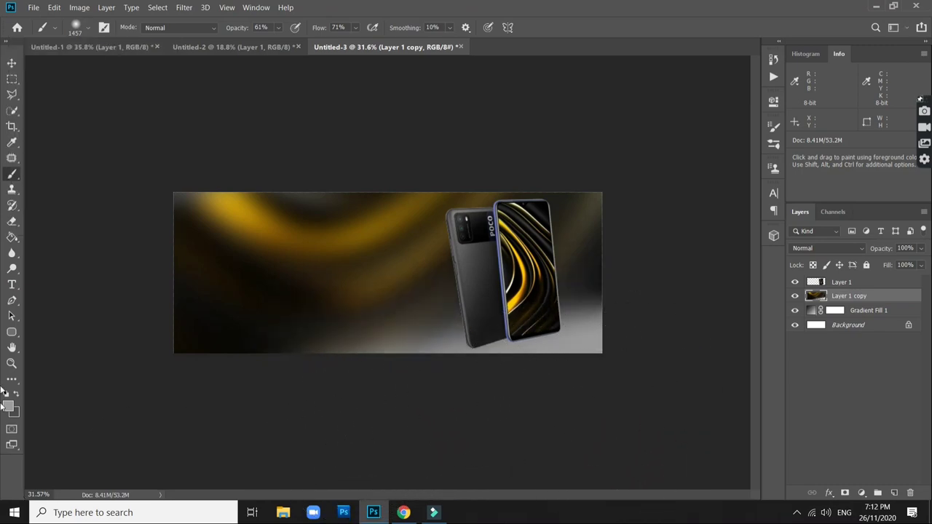
left_click(264, 433)
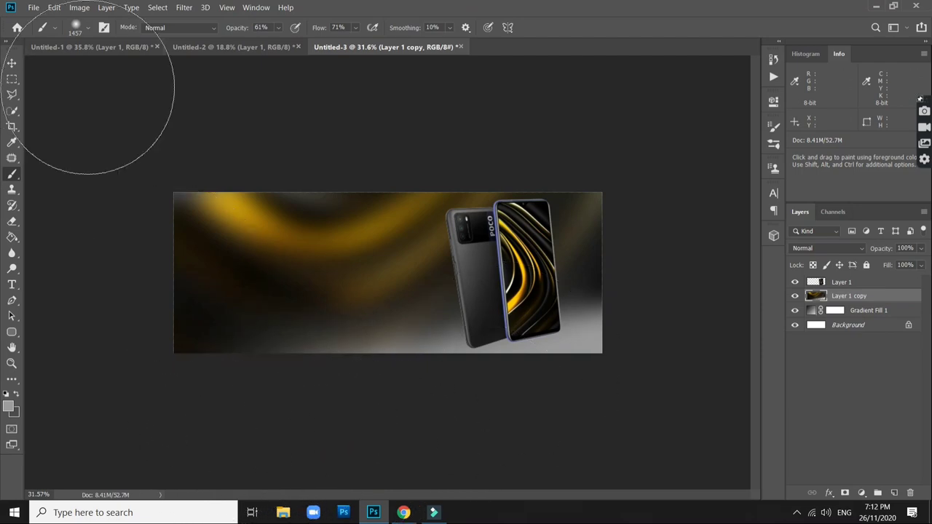
left_click(11, 63)
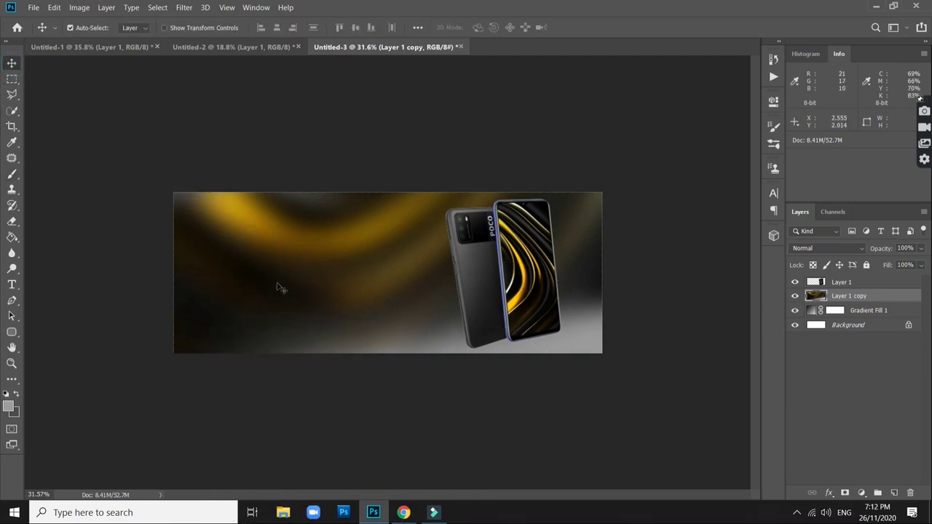
key("ctrl+plus")
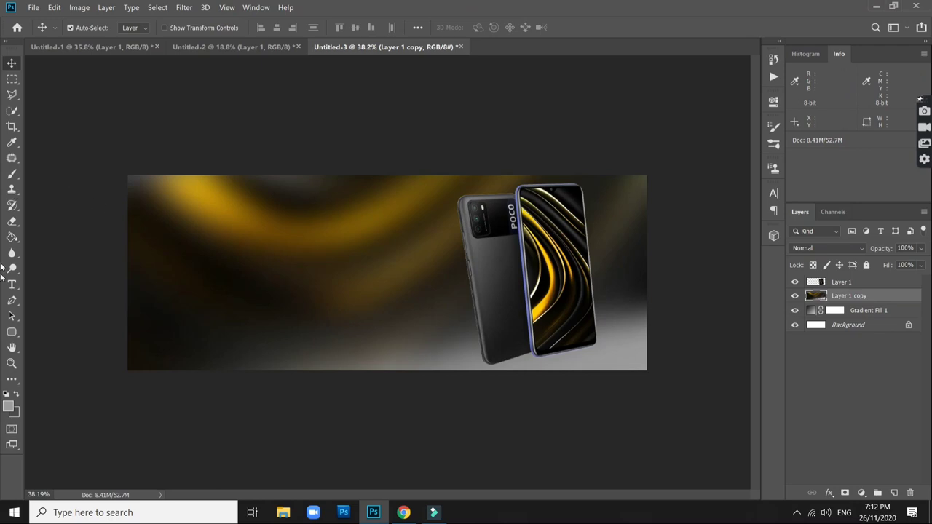
Add a 'POCO' text layer left of the phone and colour it white (ffffff)
left_click(12, 285)
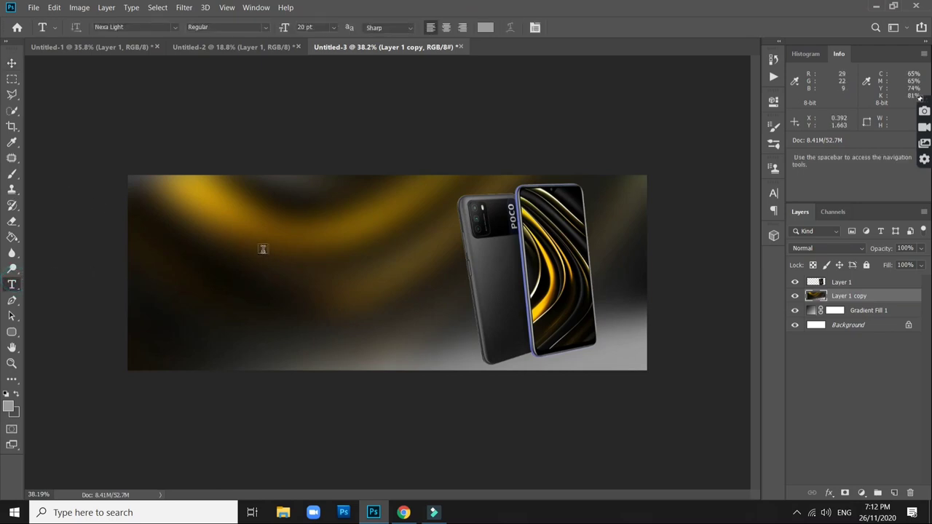
left_click(255, 268)
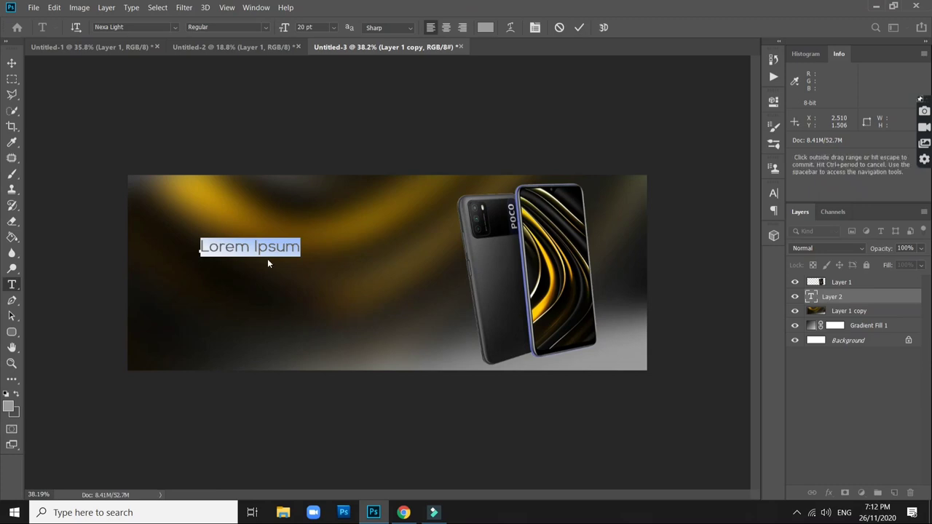
type("POCO")
key("ctrl")
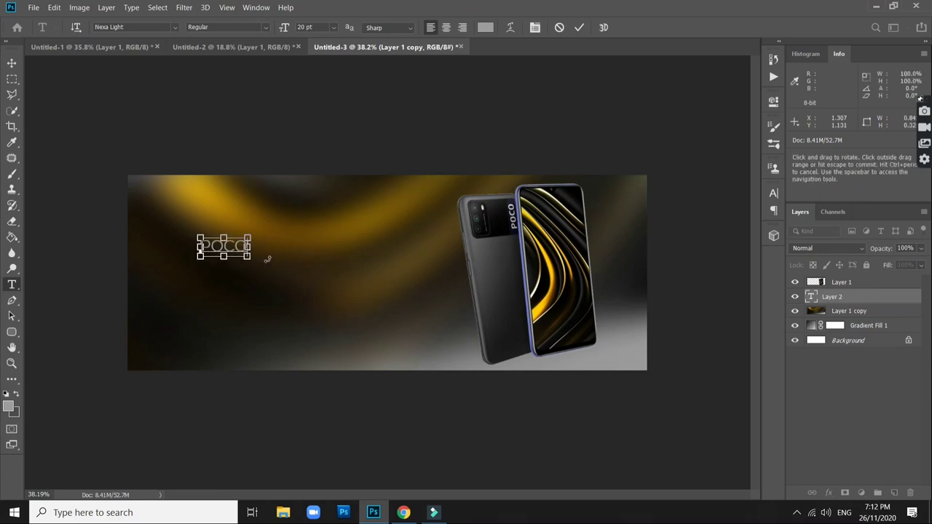
key("ctrl+a")
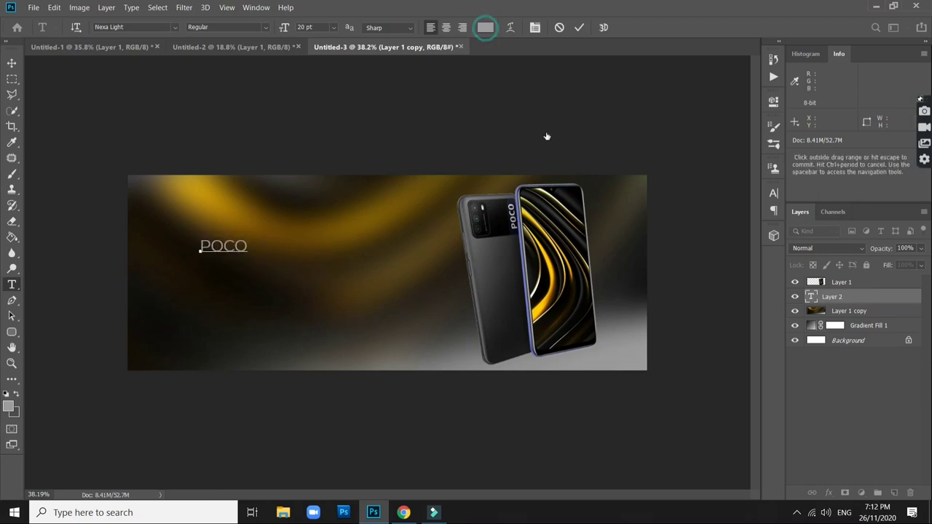
left_click(485, 27)
type("ffffff")
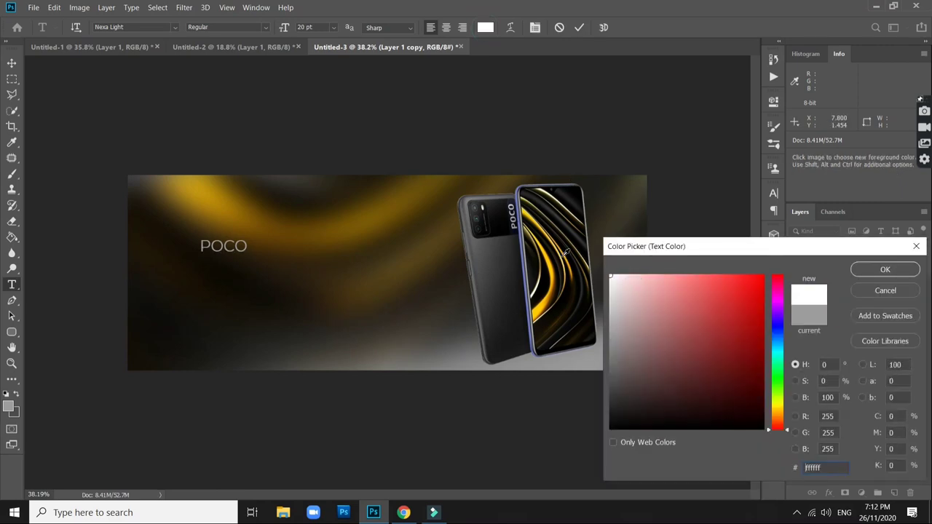
key("Return")
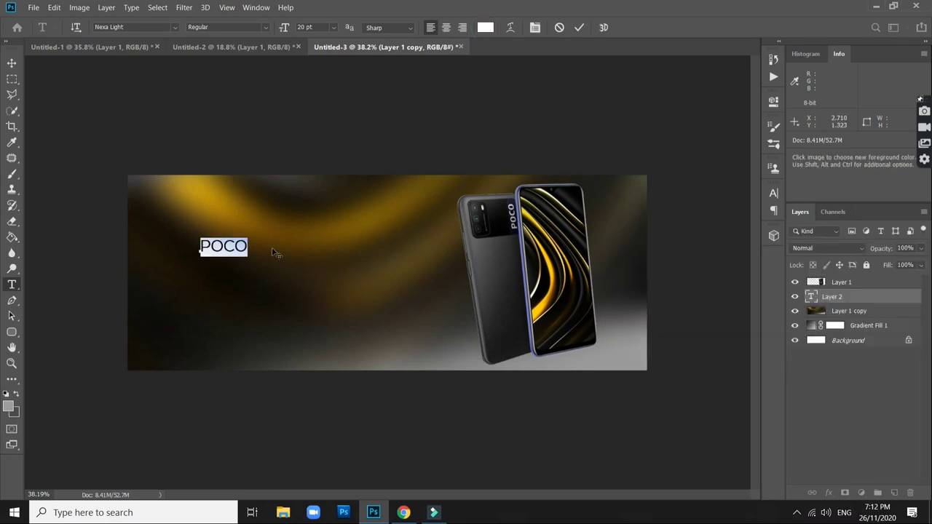
Add 'M3' after POCO and set it in Nexa Bold
left_click(248, 245)
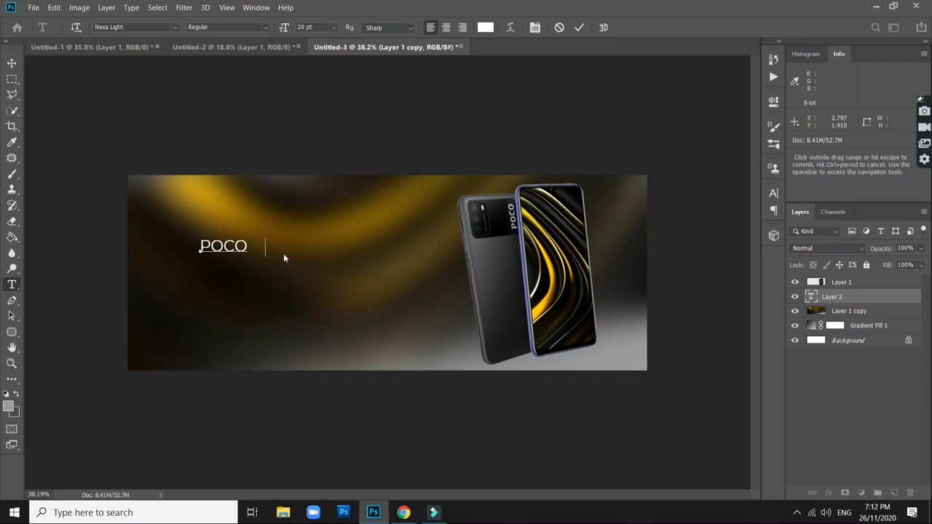
type("##")
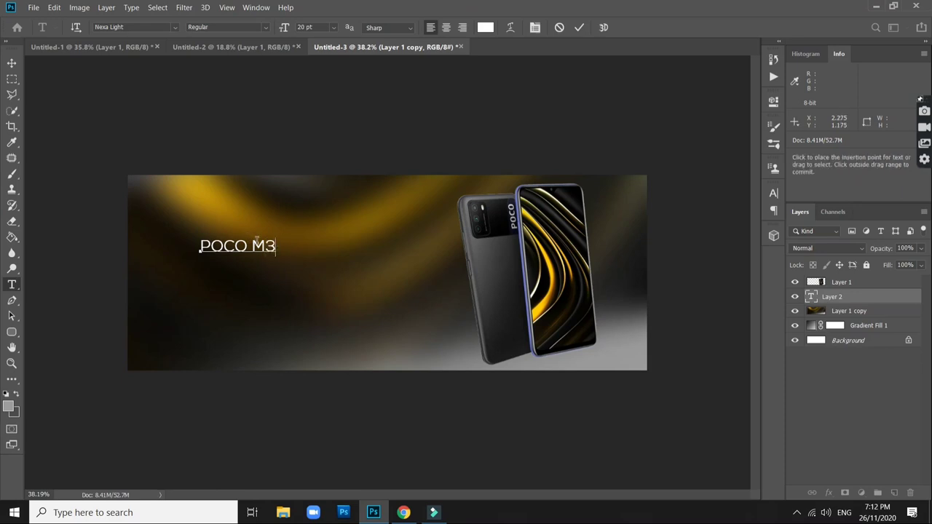
left_click_drag(256, 240, 276, 241)
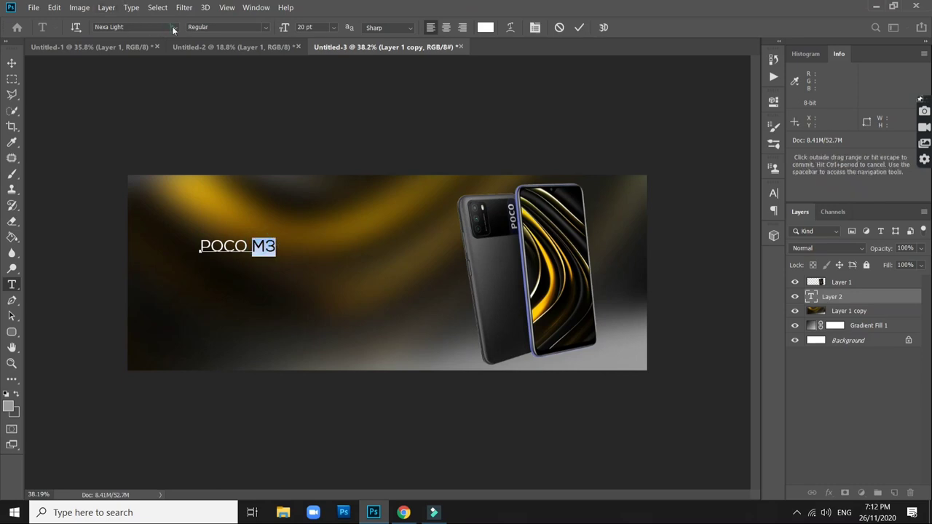
left_click(174, 28)
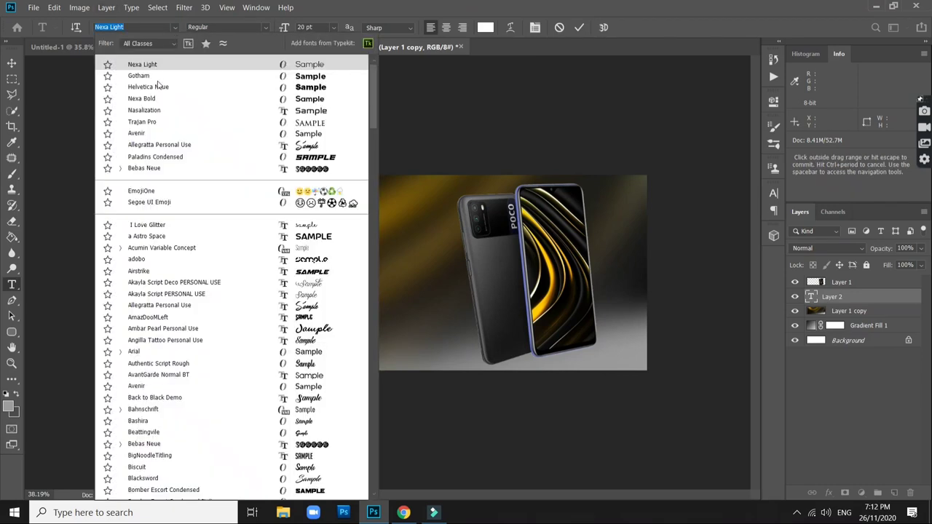
left_click(150, 99)
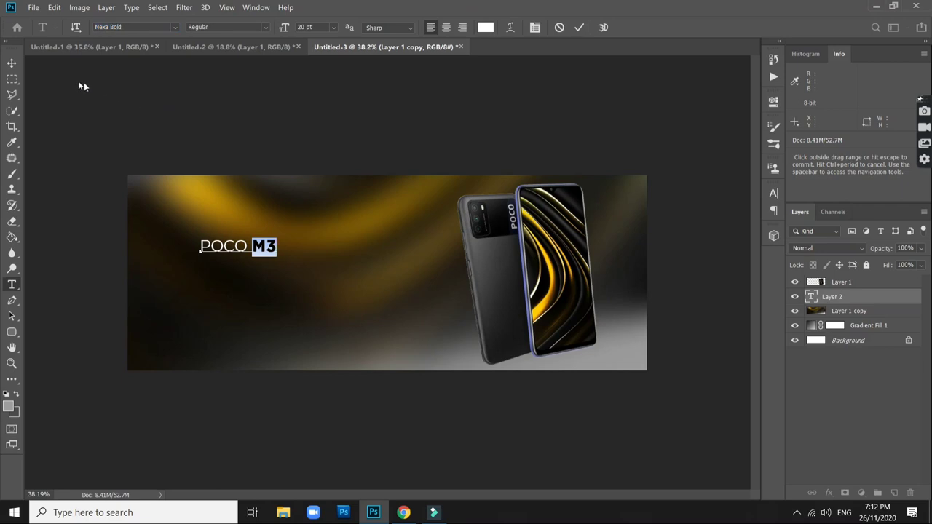
left_click(13, 64)
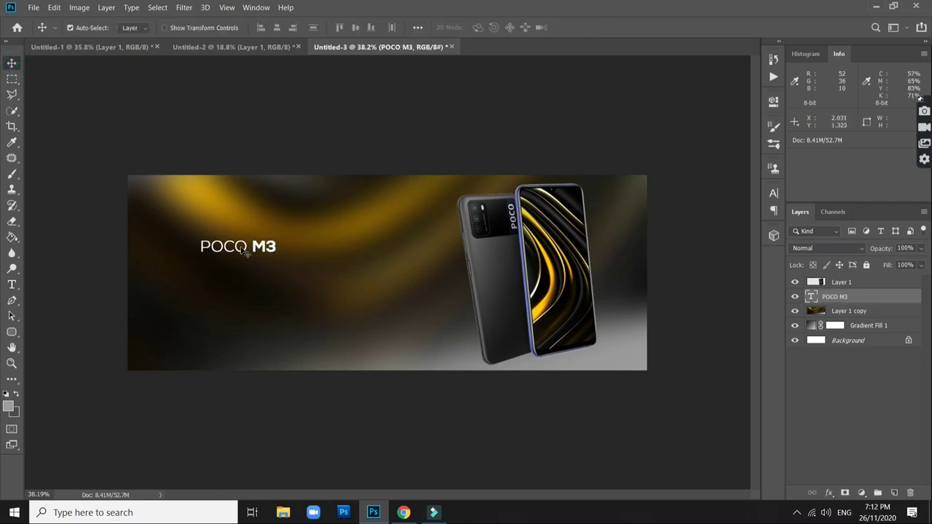
Enlarge the POCO M3 headline slightly and position it on the banner's left side
left_click_drag(248, 253, 230, 265)
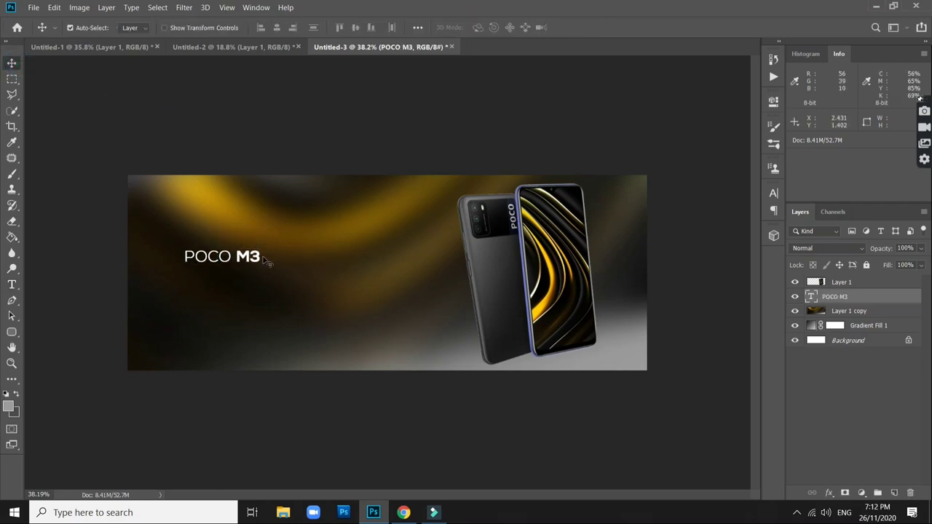
key("ctrl+t")
left_click_drag(301, 234, 306, 235)
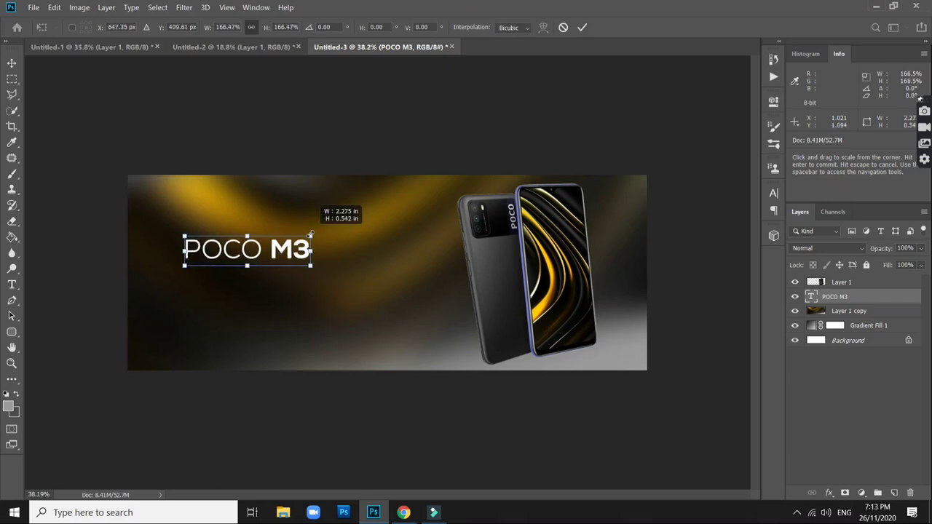
key("Return")
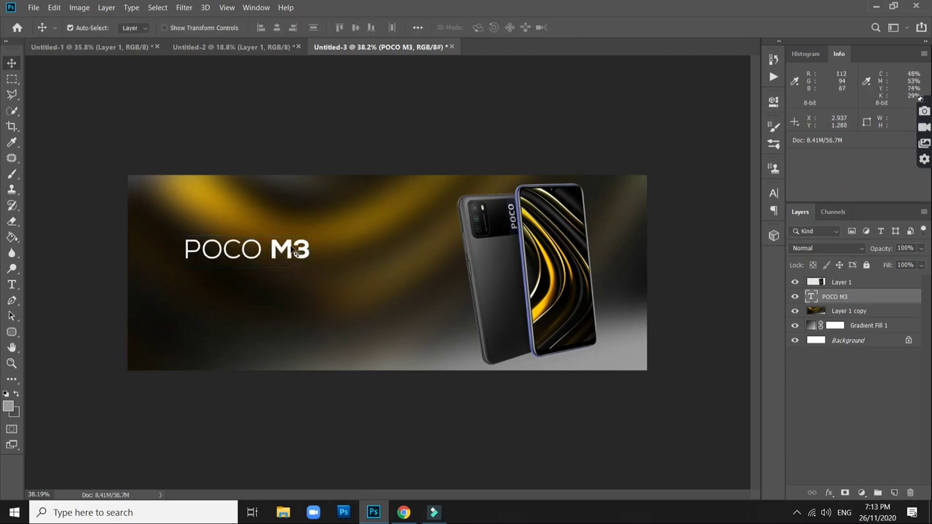
left_click_drag(284, 249, 276, 249)
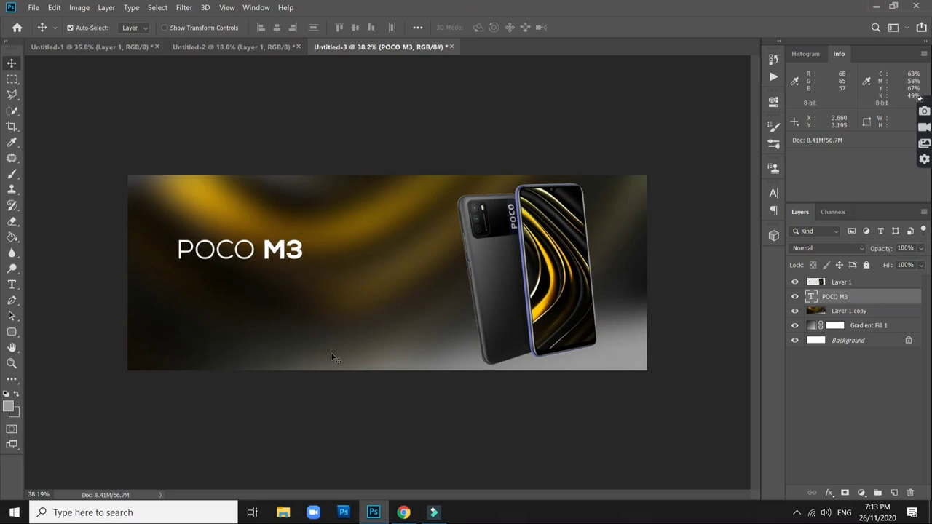
Type the tagline 'More than you expect' on a new text line in the lower middle
key("t")
left_click(320, 323)
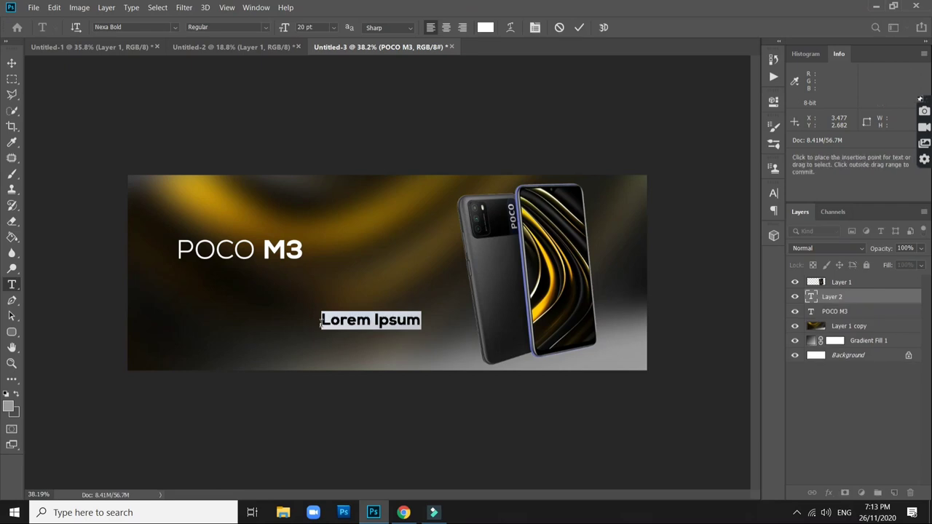
left_click(335, 321)
type("more")
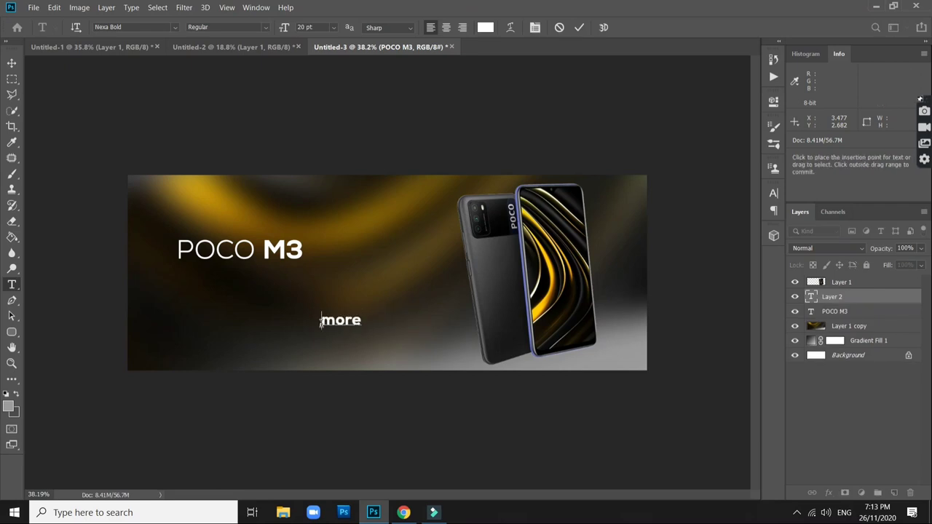
key("BackSpace")
key("BackSpace")
key("BackSpace")
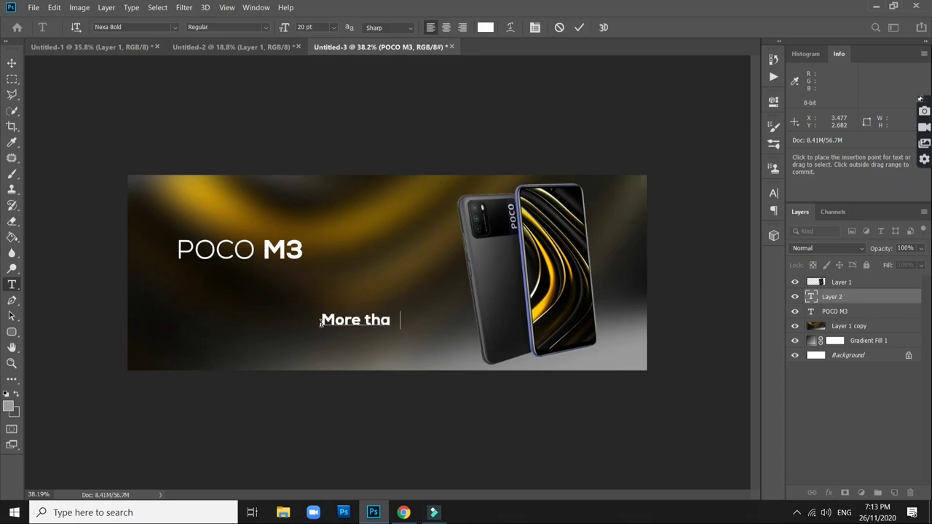
type("n you")
type(" expec")
Set the tagline to All Caps with tracking widened to 60
key("ctrl+a")
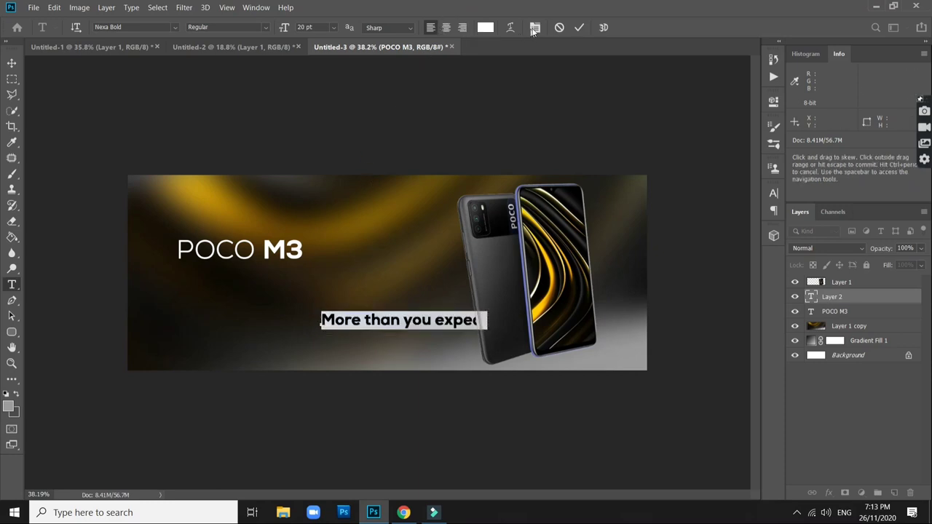
left_click(534, 27)
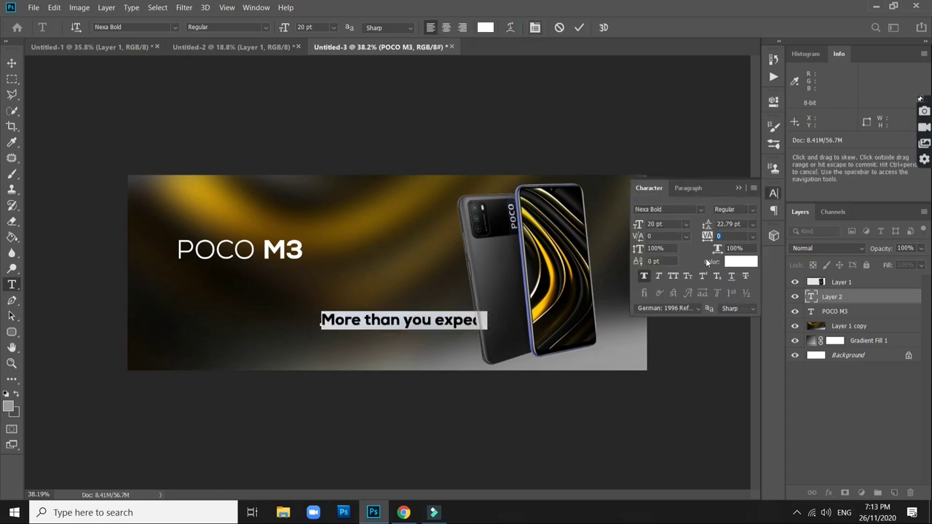
left_click(672, 276)
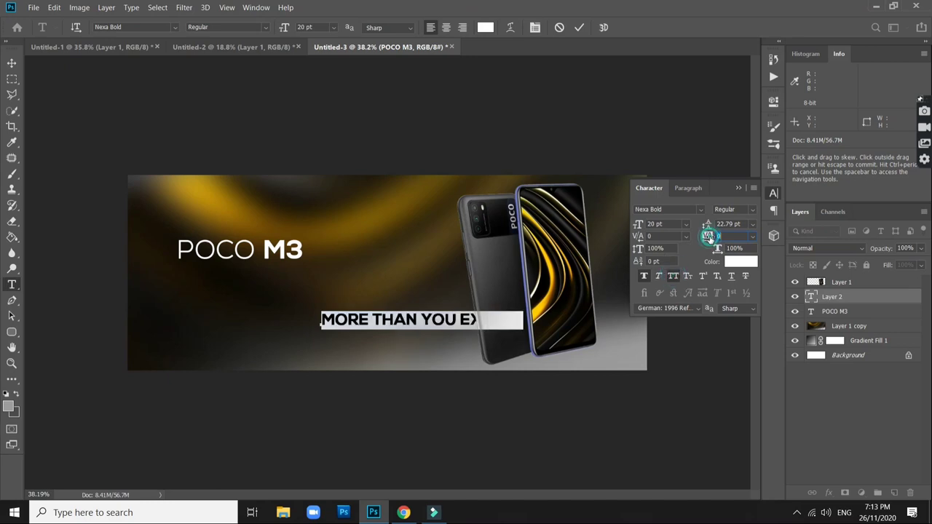
left_click_drag(708, 238, 713, 240)
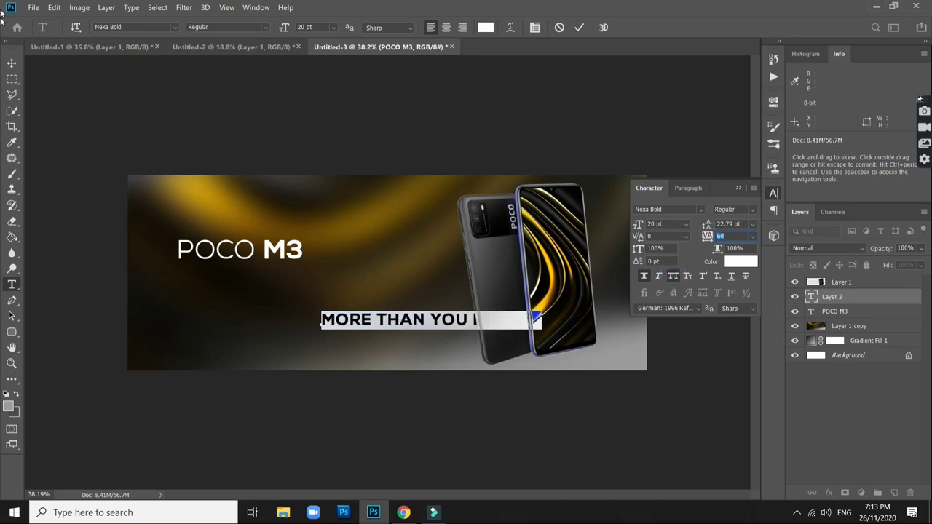
left_click(12, 64)
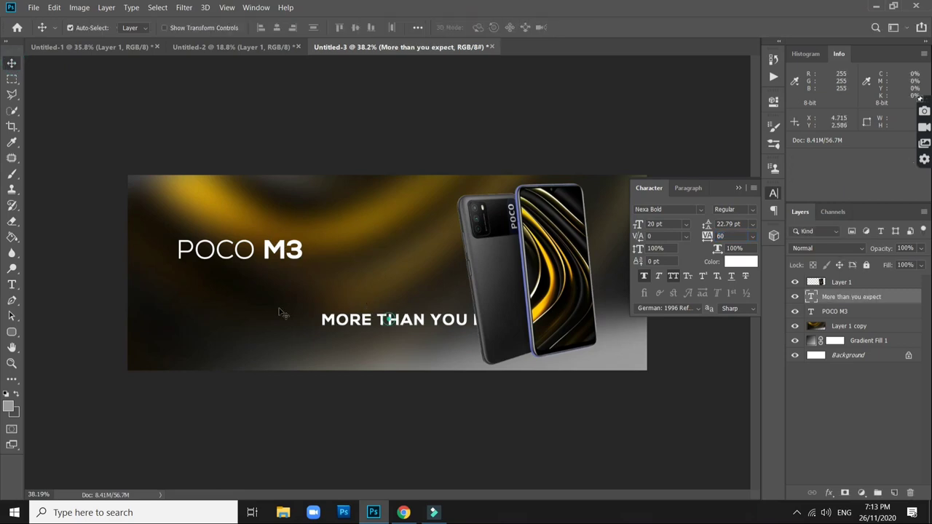
Move the tagline under the POCO M3 headline and shrink it to about 48%
mouse_move(389, 316)
left_mouse_down()
mouse_move(248, 284)
mouse_move(249, 277)
left_mouse_up()
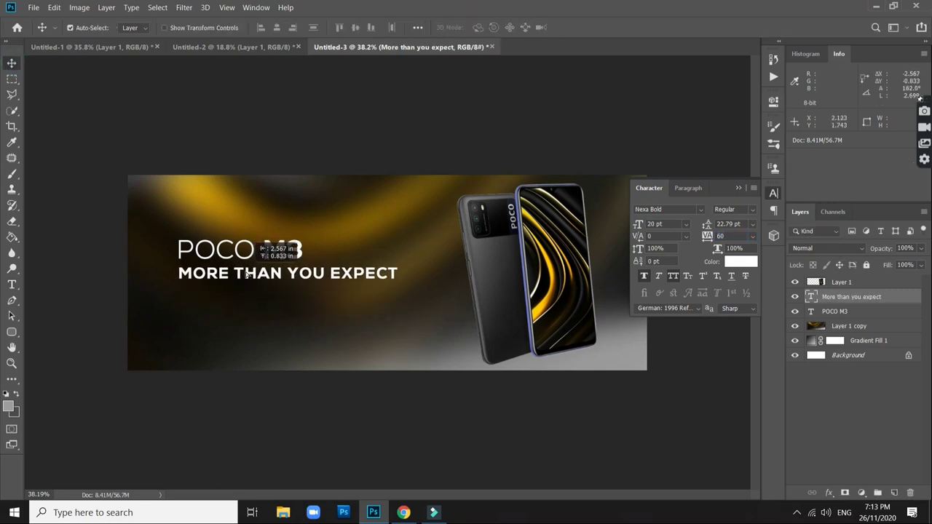
key("ctrl+t")
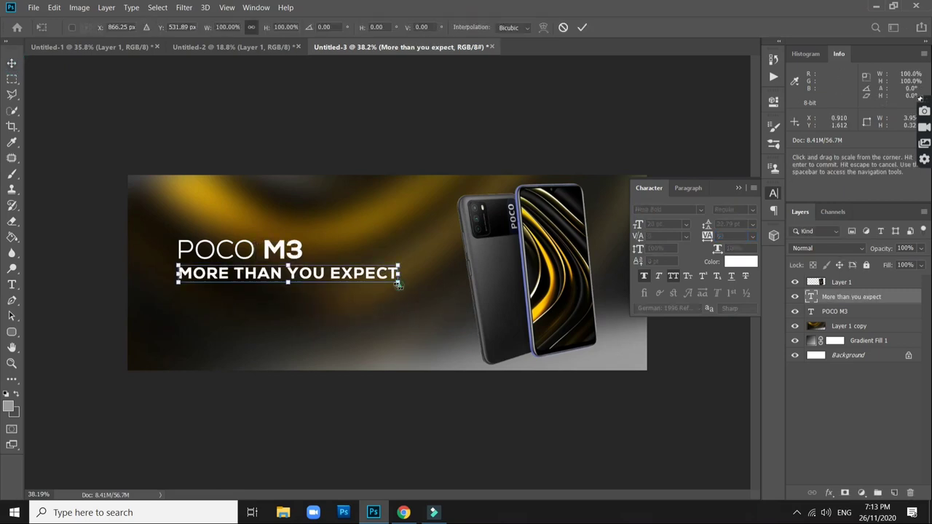
left_click_drag(398, 284, 288, 273)
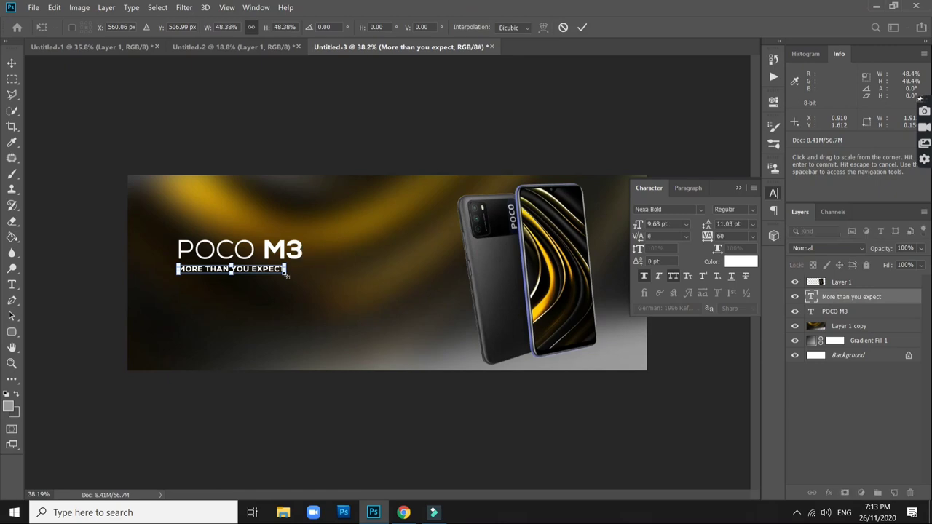
key("Return")
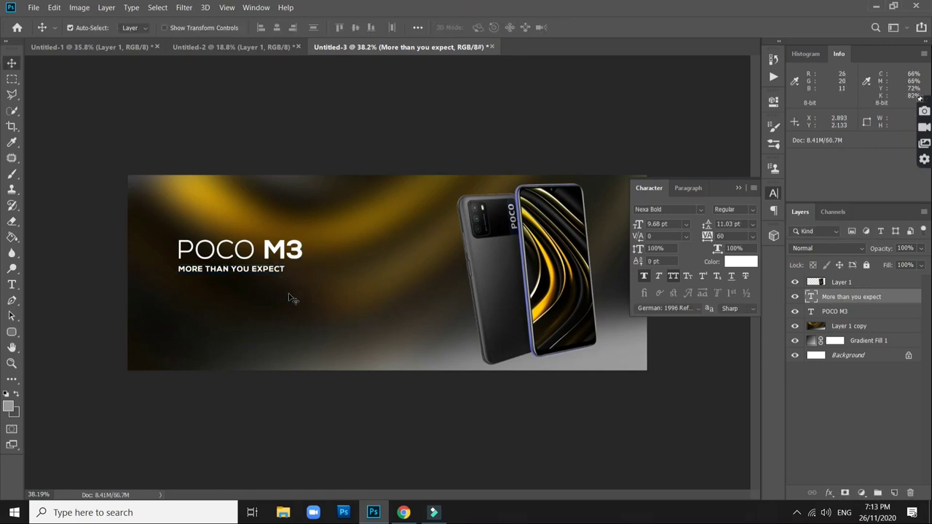
Lock the Layer 1 copy and Gradient Fill 1 layers
left_click(291, 298)
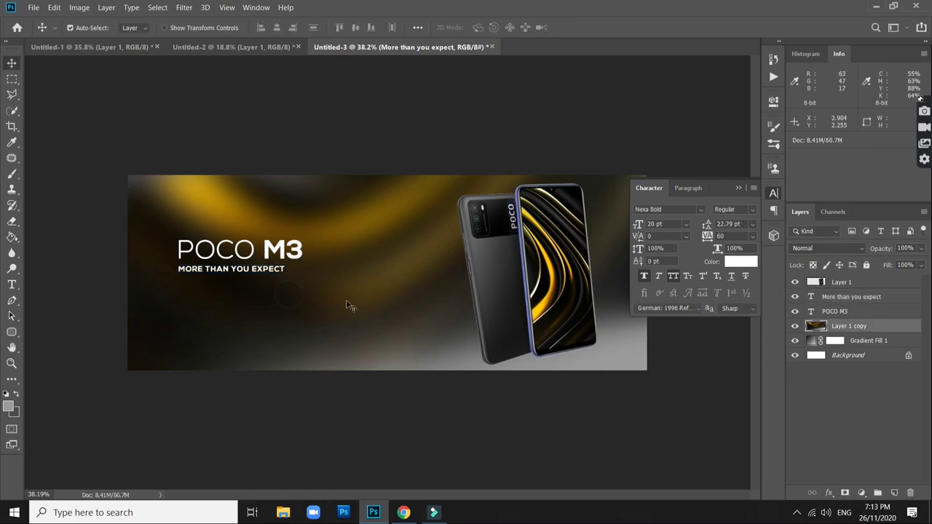
left_click(865, 265)
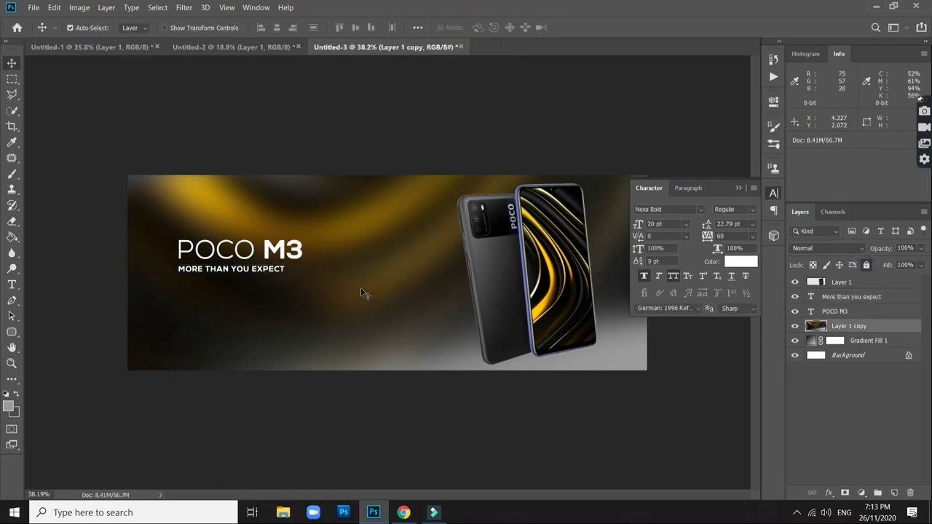
left_click(835, 340)
left_click(863, 266)
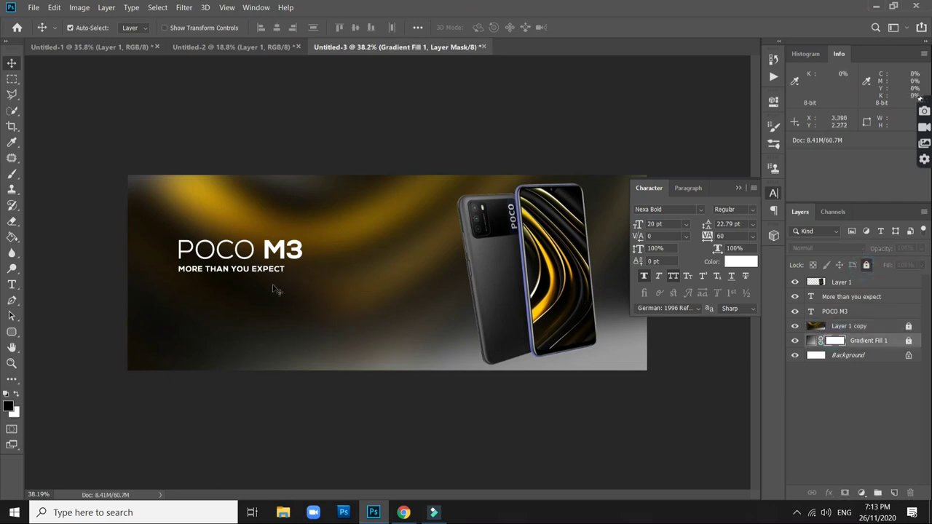
Enlarge the headline and tagline together to about 106% and nudge them up-left
left_click_drag(281, 289, 233, 215)
left_click_drag(238, 250, 249, 252)
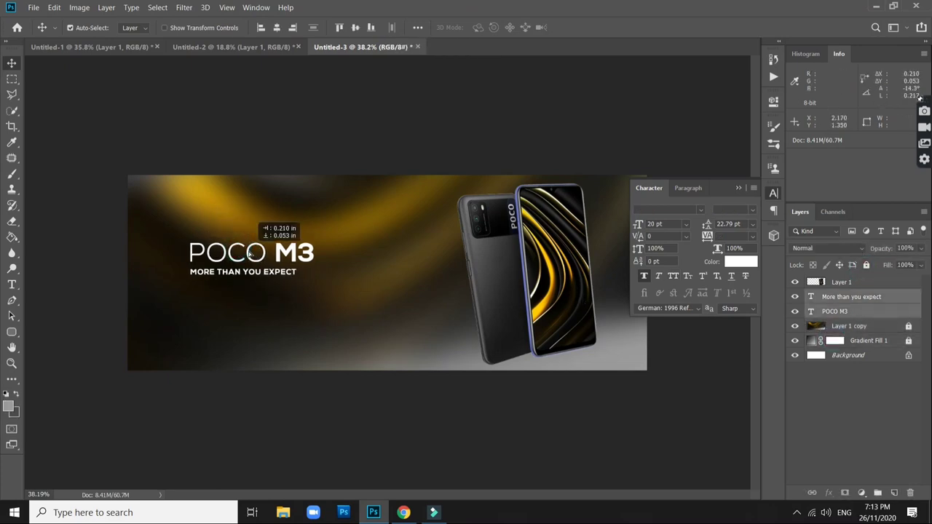
key("ctrl+t")
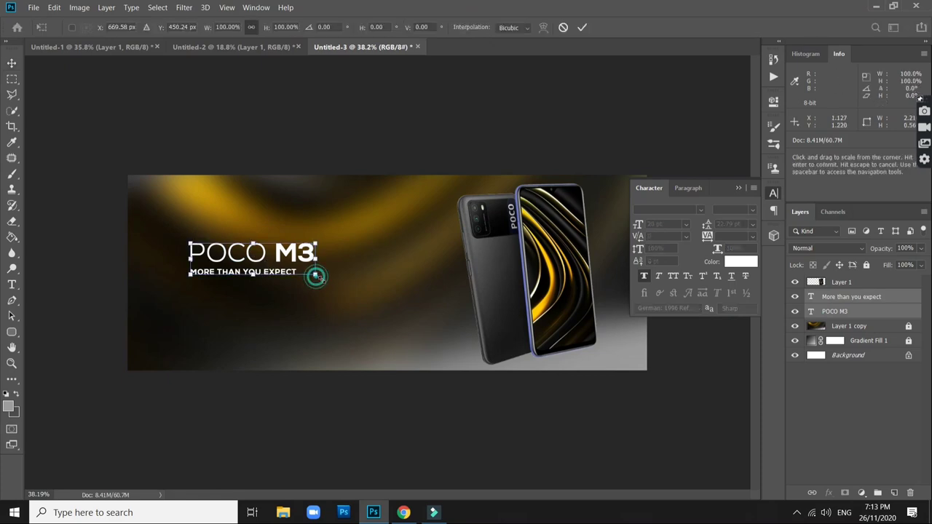
left_click_drag(314, 275, 322, 279)
key("Return")
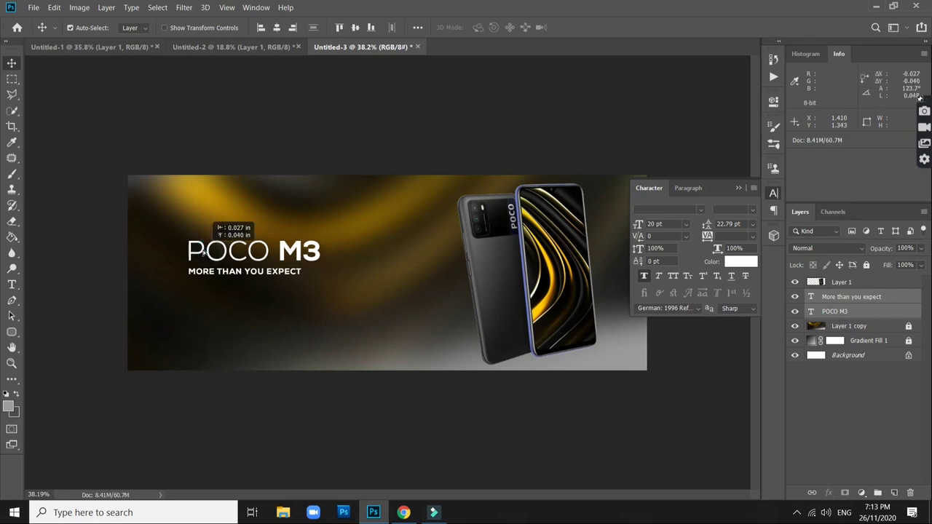
left_click_drag(209, 256, 207, 251)
key("Left")
key("Left")
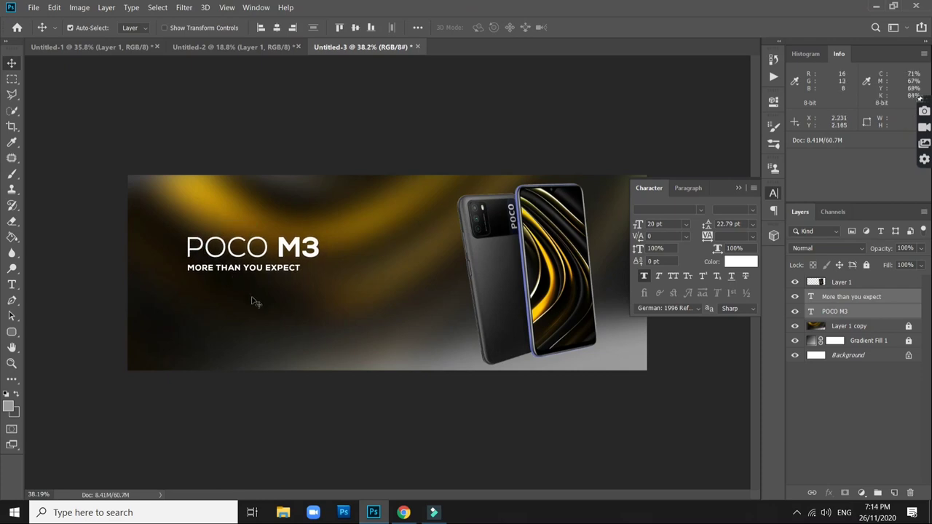
key("Up")
Add a text layer listing '48mp triples camera', '6000 mAh battery' and 'snapdragon 662' below the tagline
key("t")
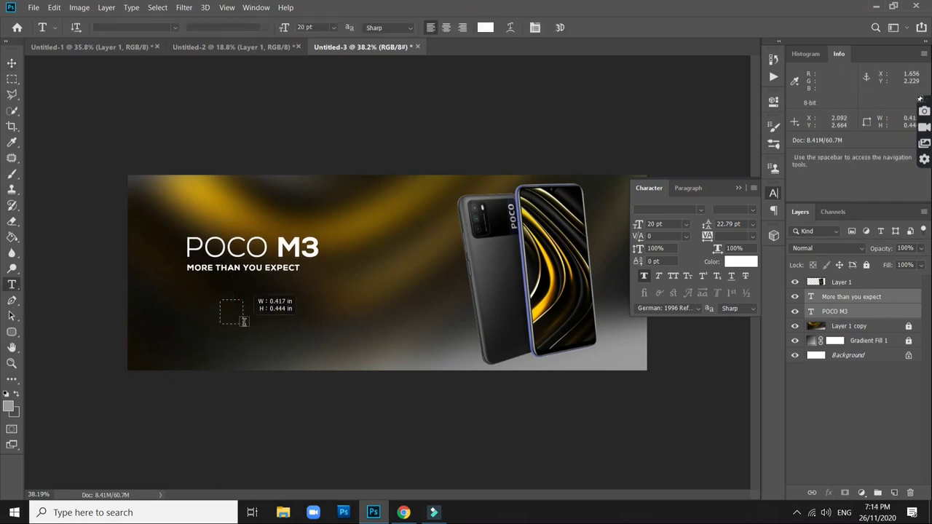
left_click_drag(220, 299, 265, 322)
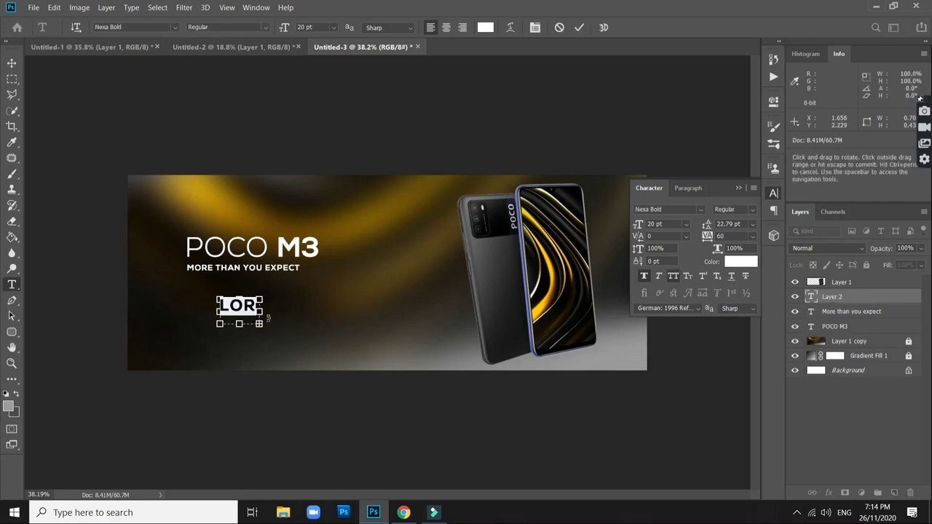
left_click(261, 324)
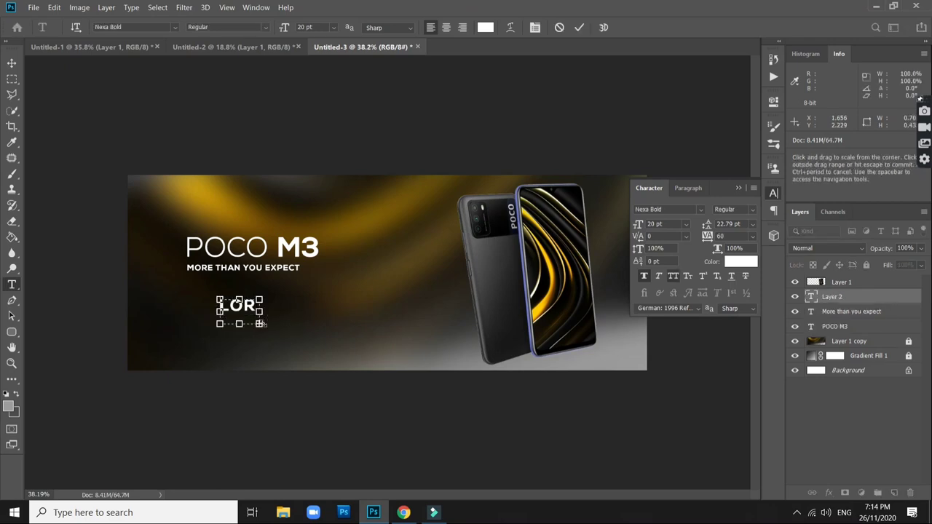
key("BackSpace")
key("Escape")
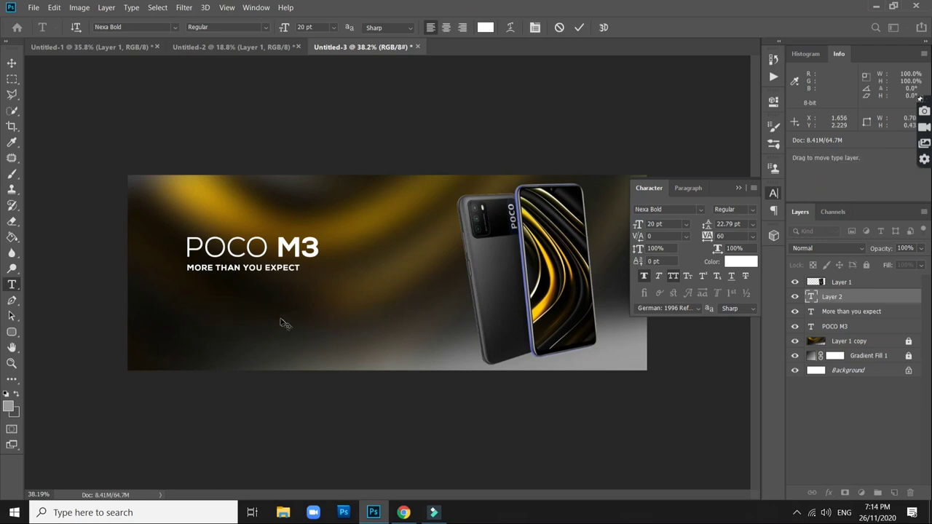
left_click(253, 304)
left_click(281, 317)
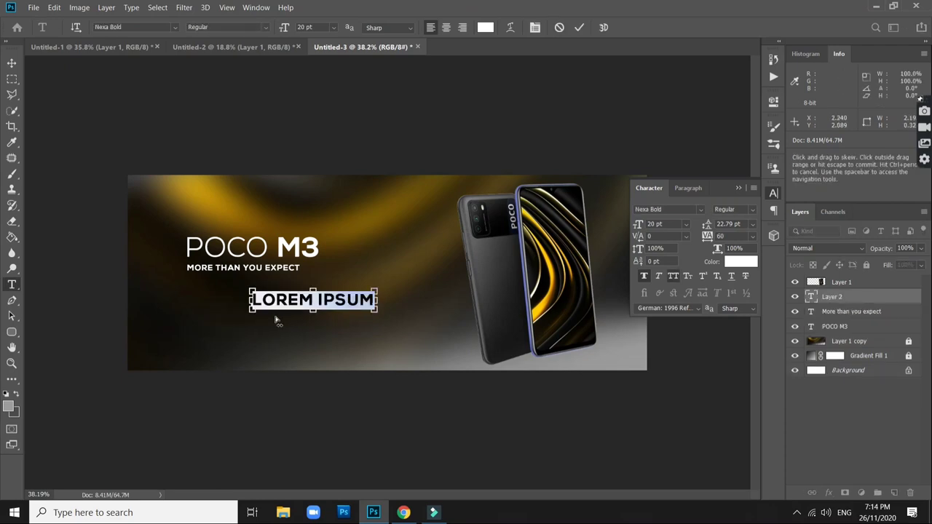
type("48mp triples camera 6000 mAh battery snapdragon 662")
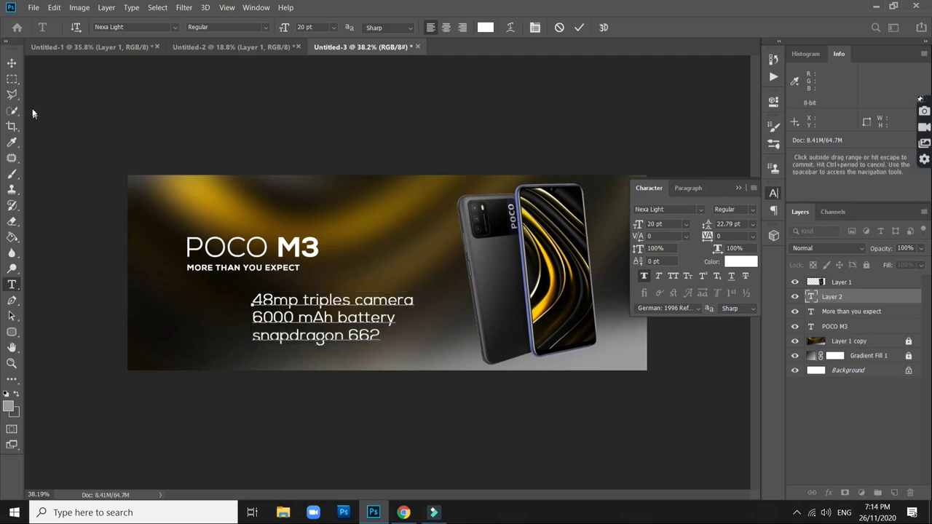
left_click(13, 64)
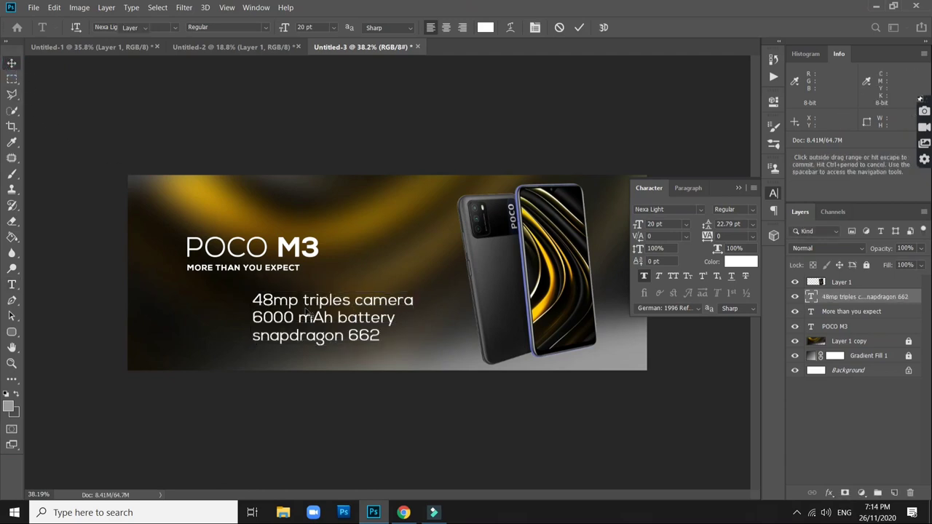
Scale the spec lines to about 51% (10.21 pt) and align them left, just beneath the tagline
mouse_move(318, 299)
left_mouse_down()
mouse_move(251, 289)
mouse_move(255, 298)
left_mouse_up()
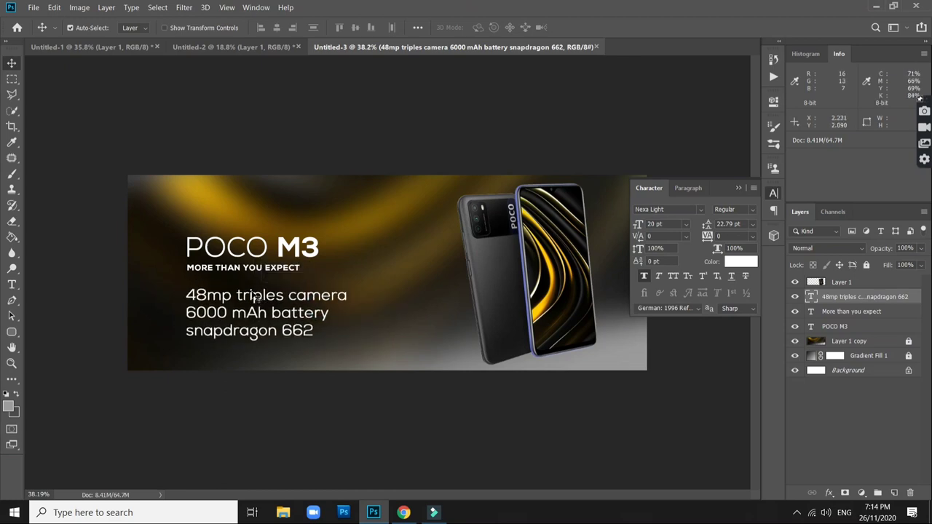
key("ctrl+t")
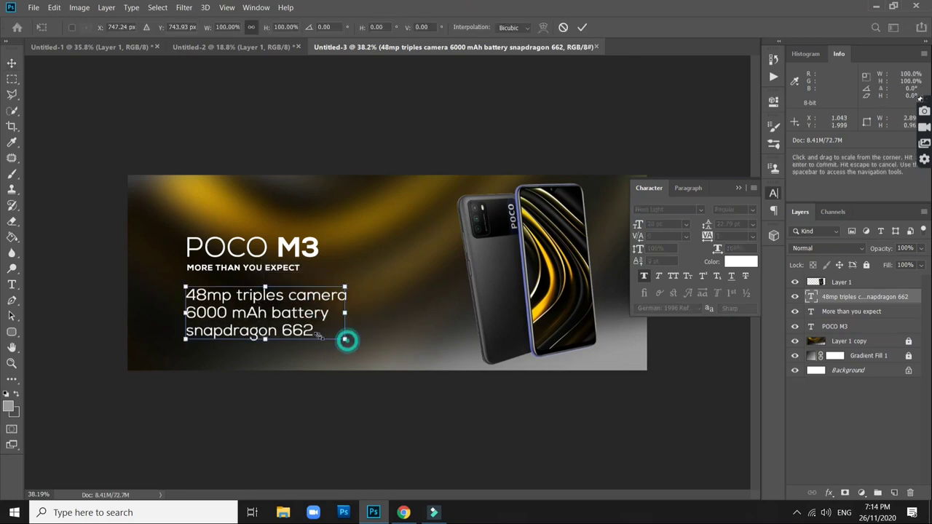
left_click_drag(349, 340, 268, 321)
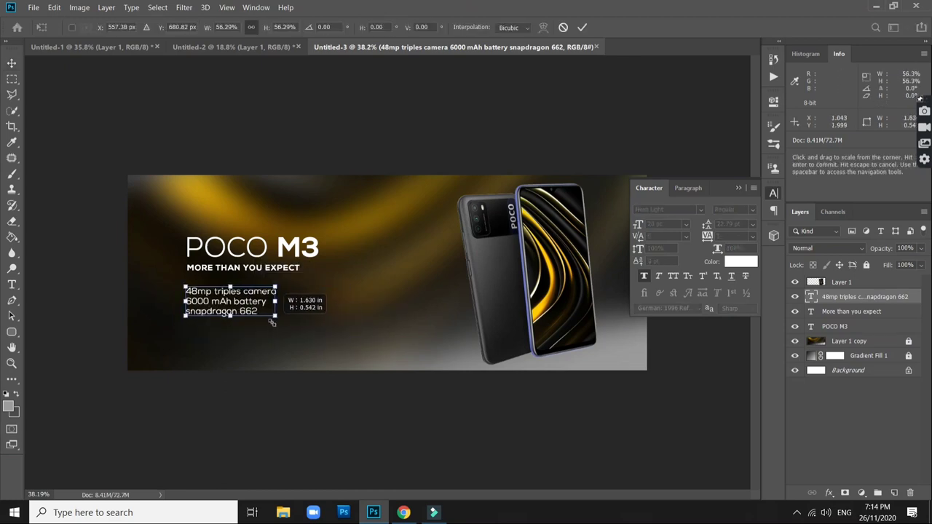
left_click_drag(268, 321, 258, 315)
key("Return")
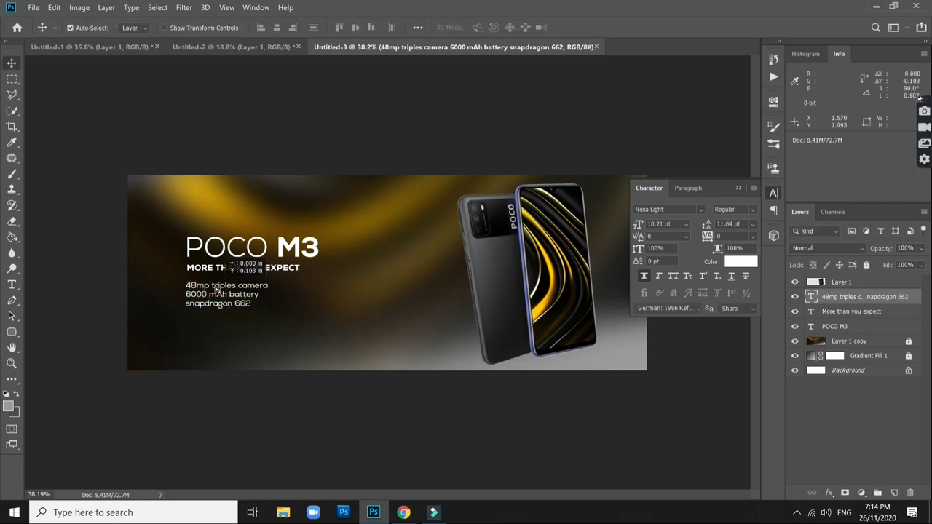
left_click_drag(217, 295, 217, 287)
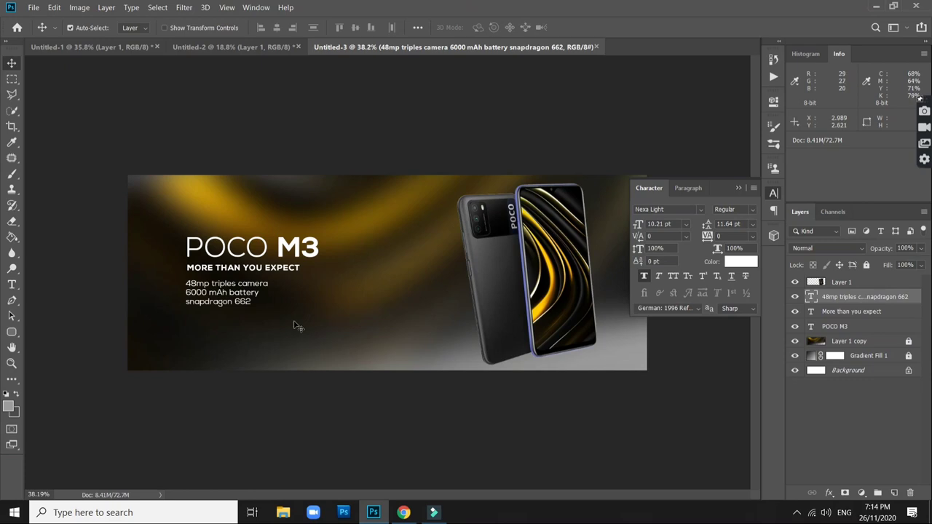
key("Up")
key("Up")
key("Up")
key("Up")
key("Up")
key("Up")
key("Up")
key("Up")
key("Up")
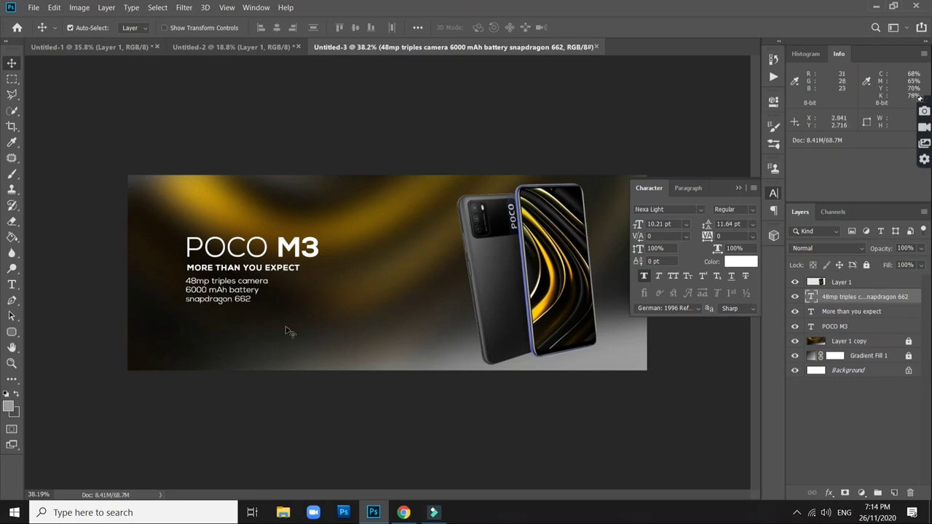
scroll(286, 331, "up", 1, "alt")
scroll(287, 329, "up", 1, "alt")
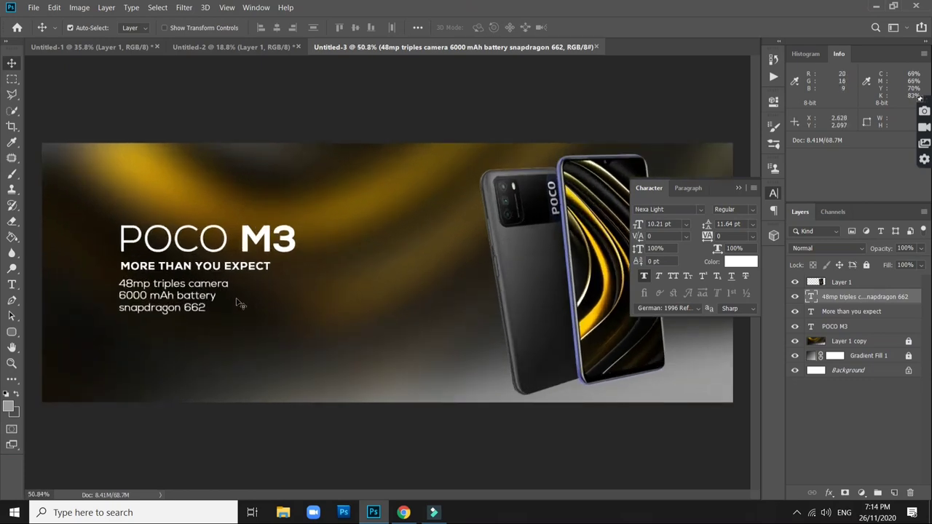
Recolour all of the MORE THAN YOU EXPECT tagline text to #fbcd02
key("t")
left_click(248, 266)
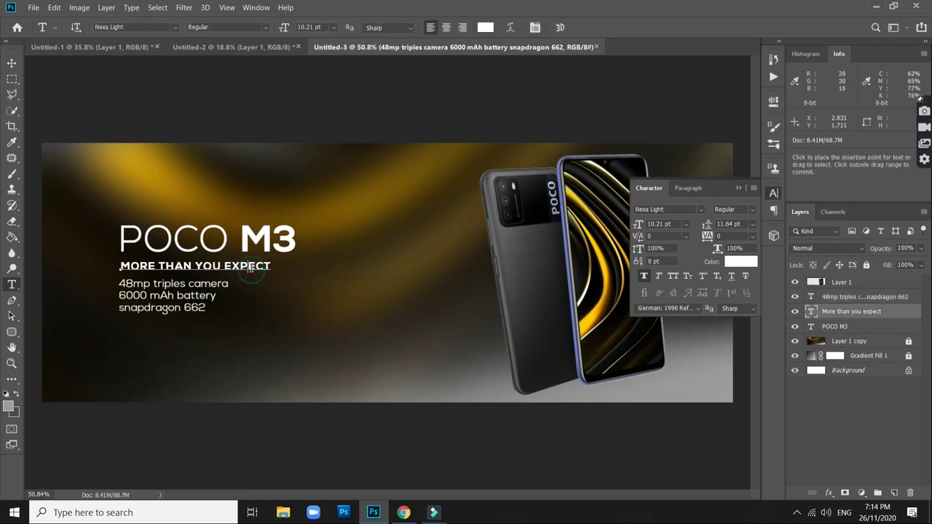
key("ctrl+a")
left_click(485, 28)
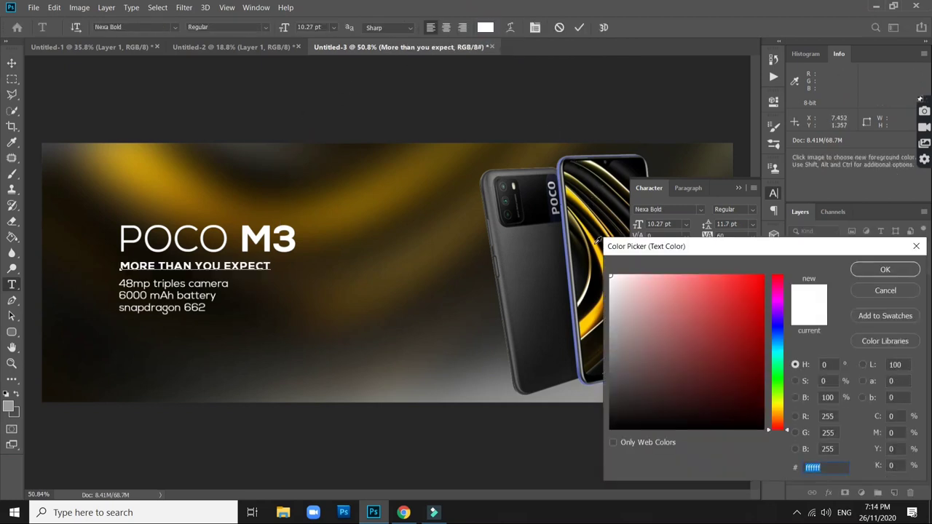
type("fbcd02")
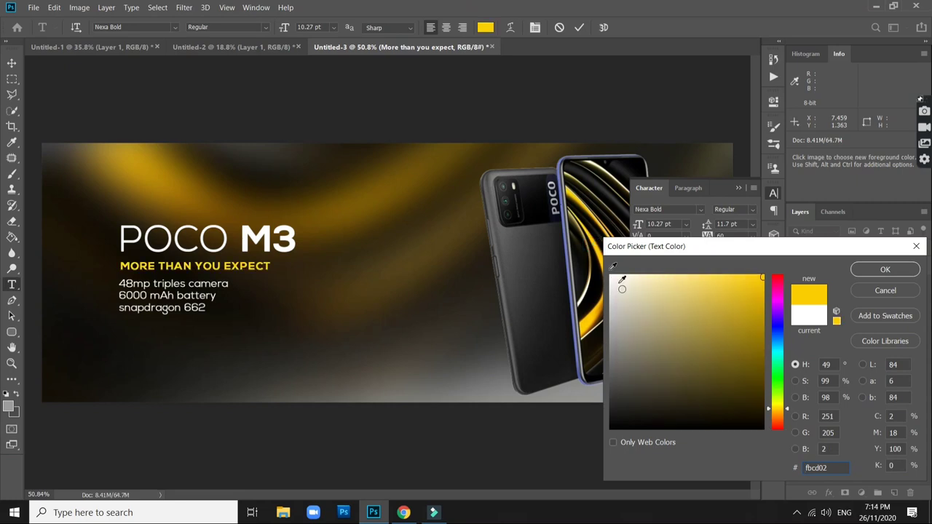
left_click(882, 270)
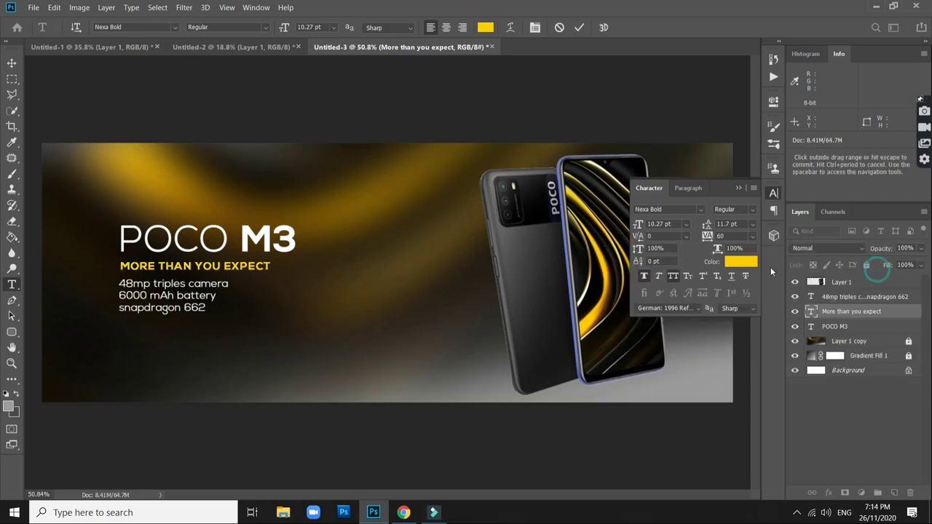
left_click(900, 315)
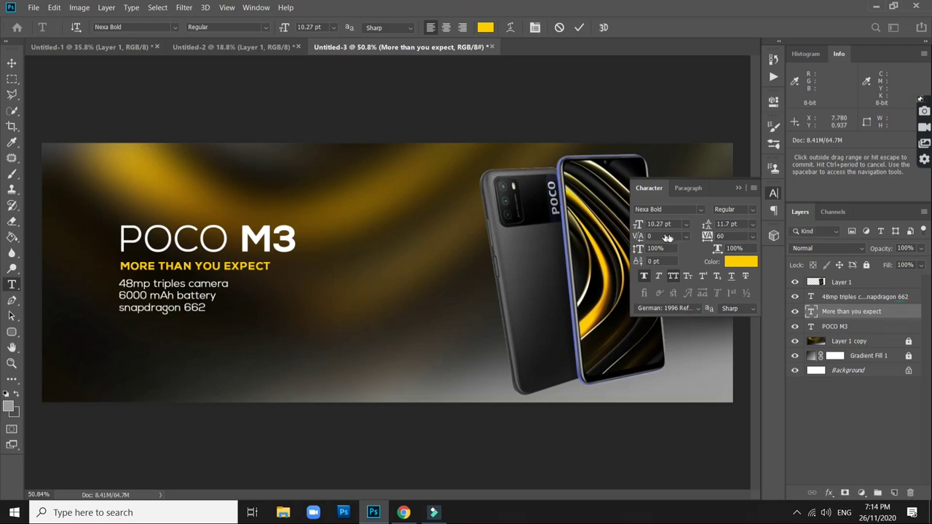
double_click(910, 315)
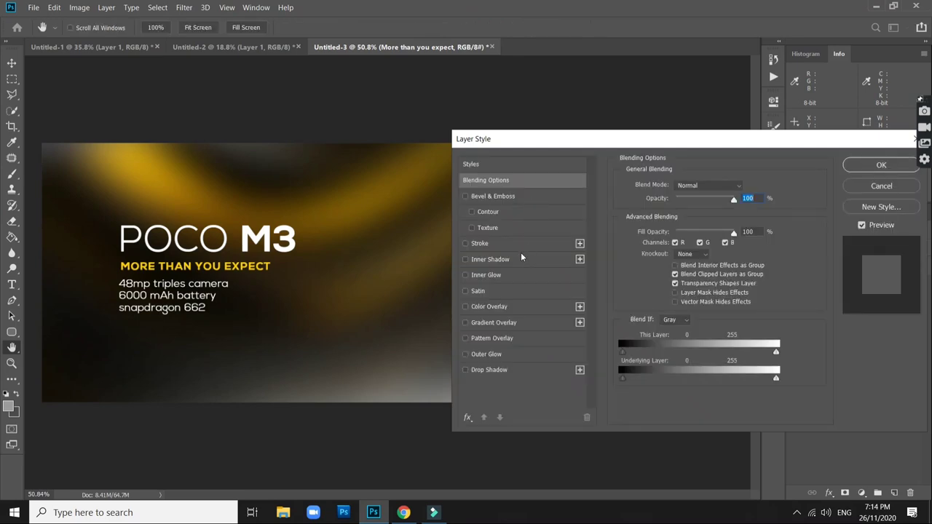
Add a Drop Shadow to the tagline with 9 px distance and a 103° angle
left_click(512, 370)
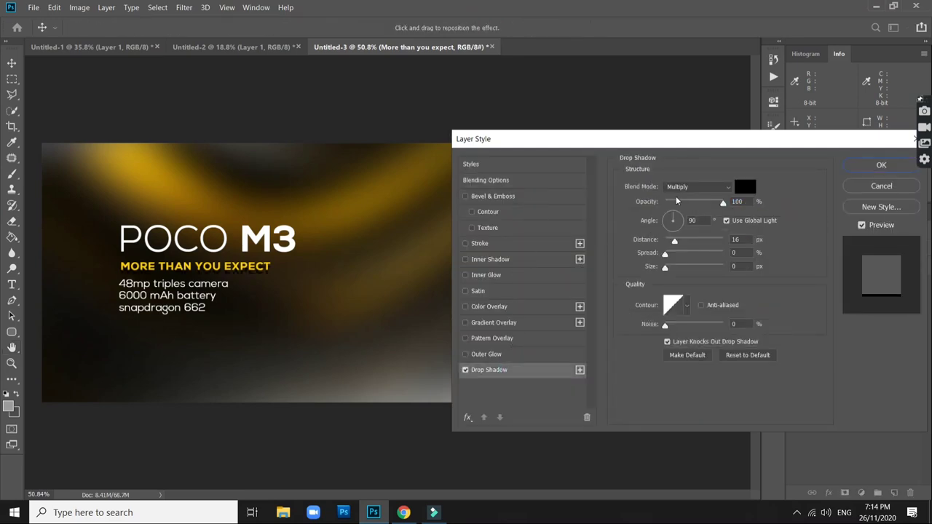
left_click(672, 243)
left_click_drag(672, 243, 672, 217)
left_click(671, 216)
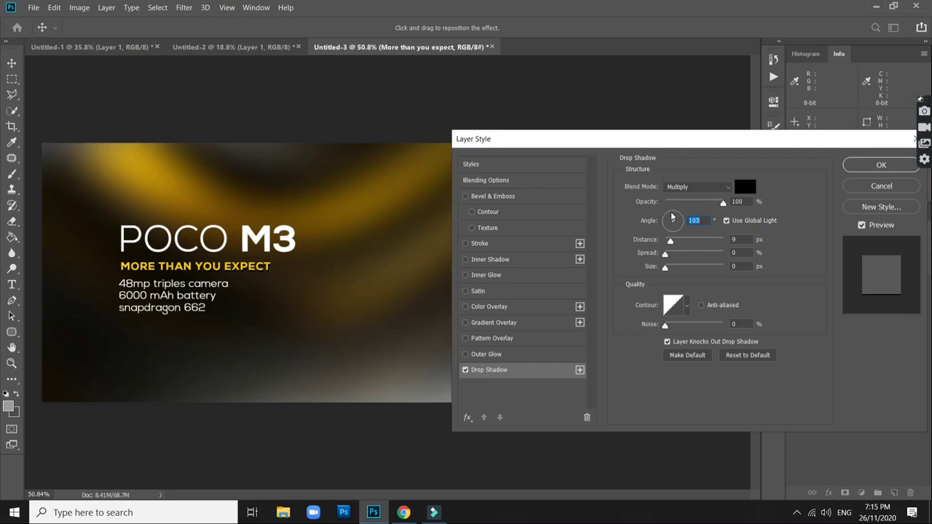
key("Return")
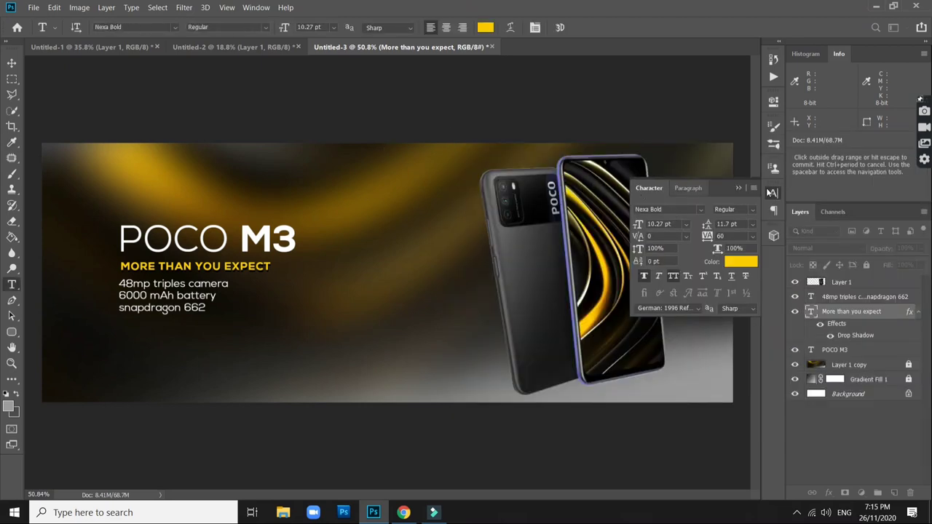
Draw a 392 × 88 px rounded rectangle below the spec lines
left_click(738, 188)
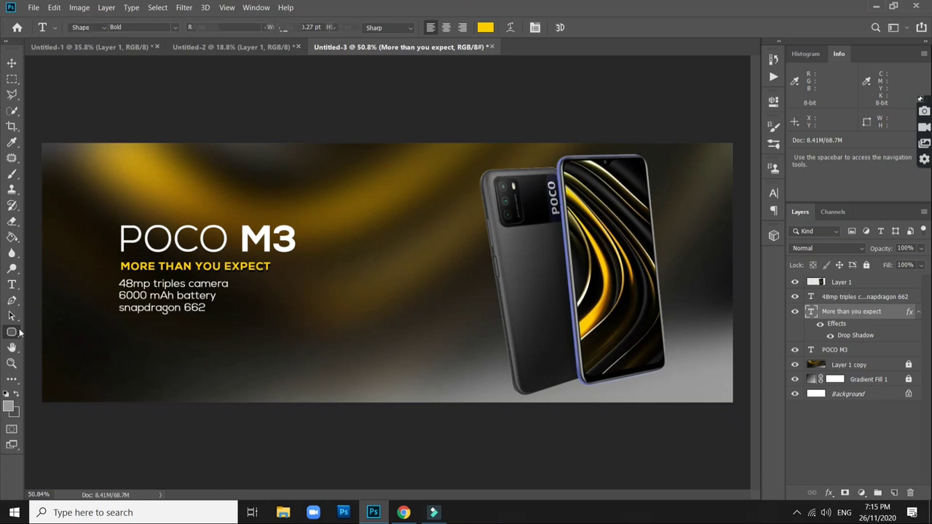
left_click(11, 332)
left_click(96, 337)
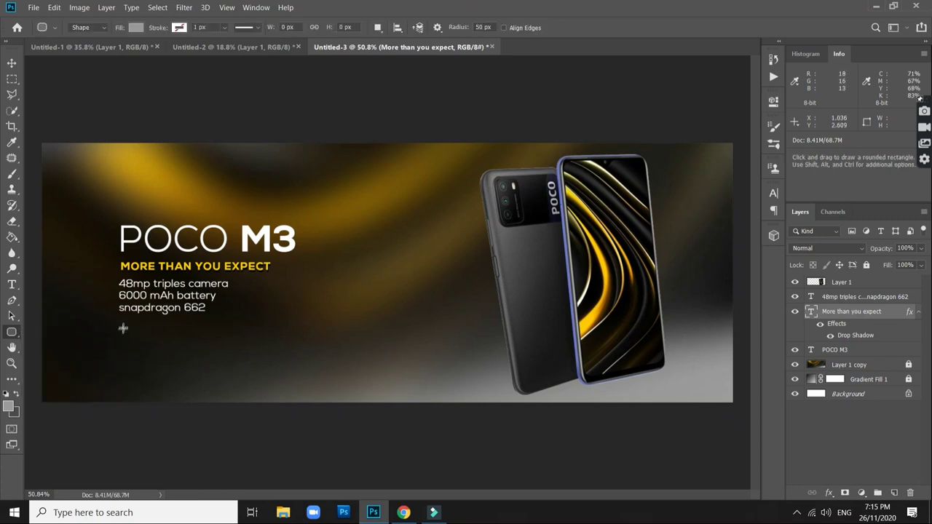
left_click_drag(168, 348, 216, 345)
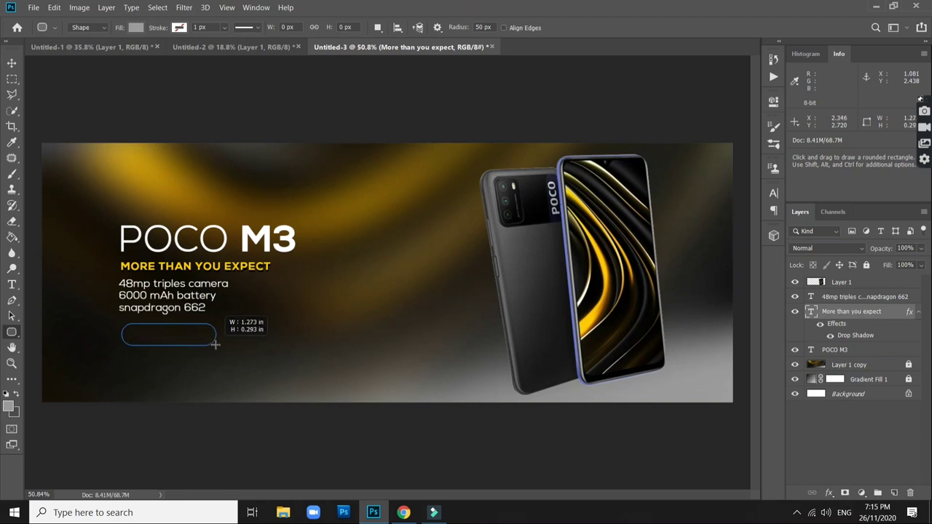
left_click_drag(216, 344, 218, 345)
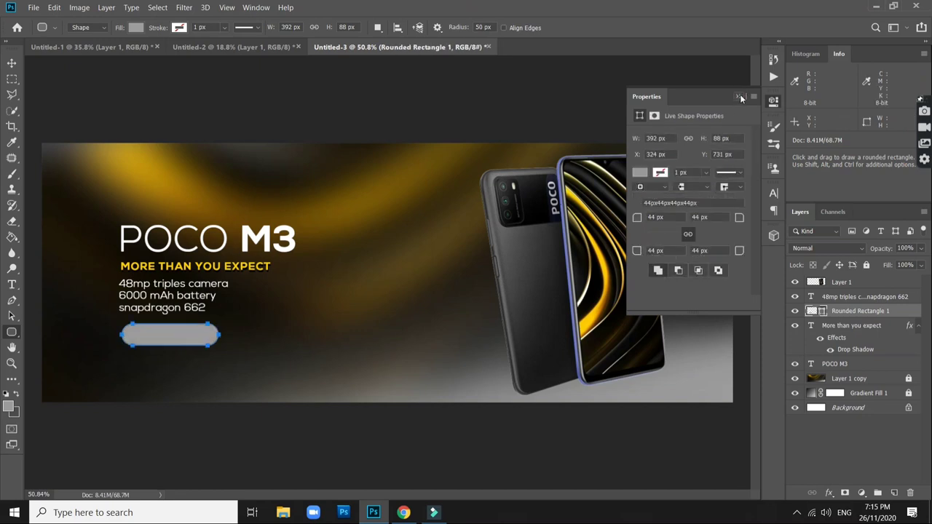
Give Rounded Rectangle 1 an orange Color Overlay
left_click(739, 97)
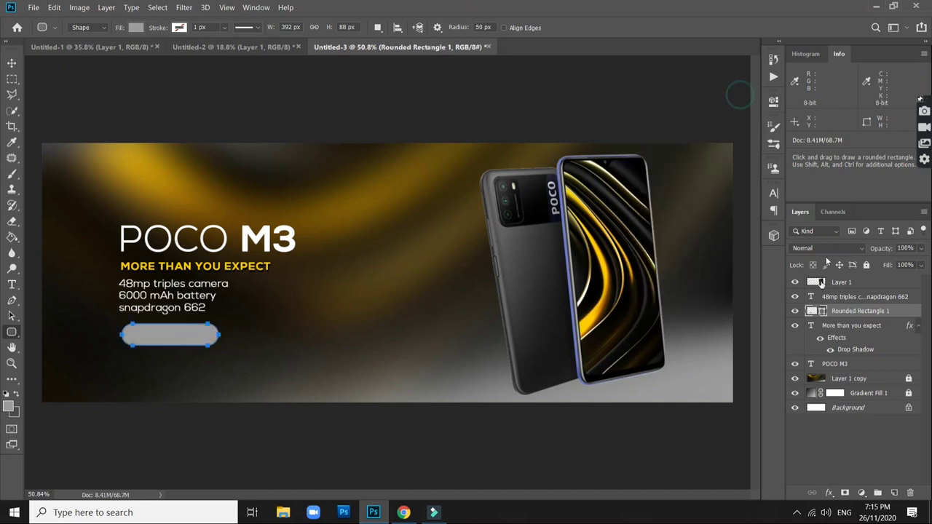
left_click(901, 311)
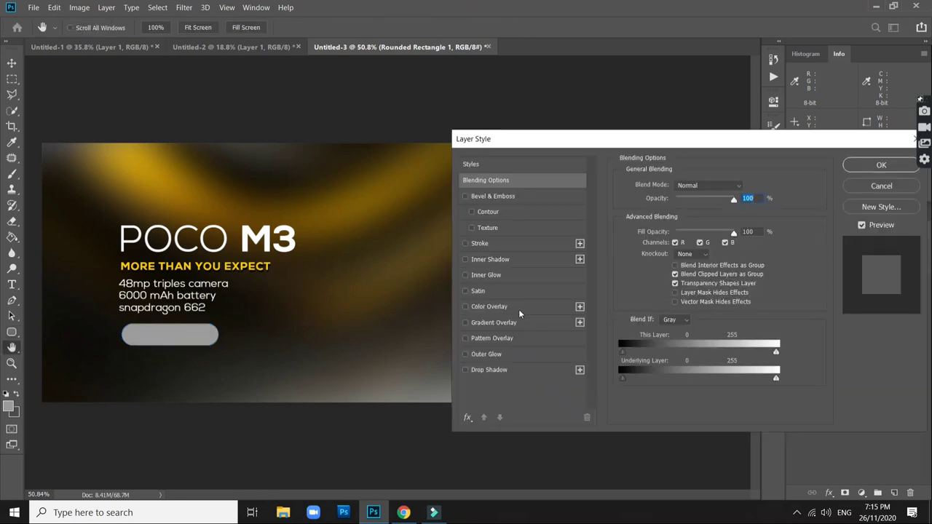
right_click(662, 215)
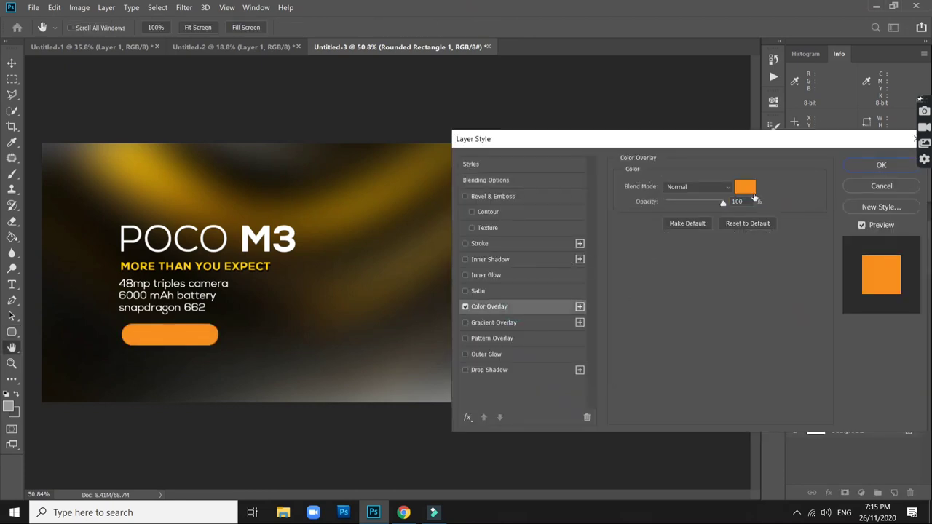
key("Return")
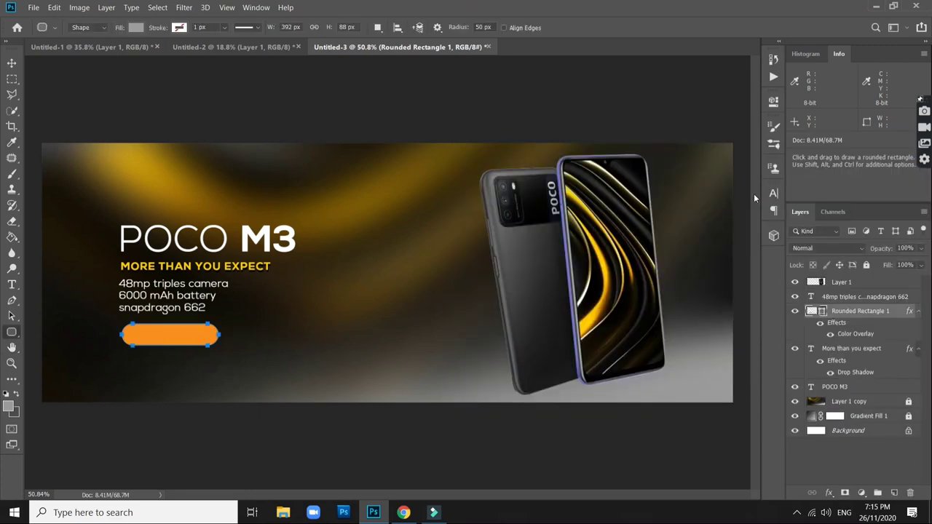
left_click(11, 64)
Nudge Rounded Rectangle 1 up and left so it sits right under the specs
left_click(65, 89)
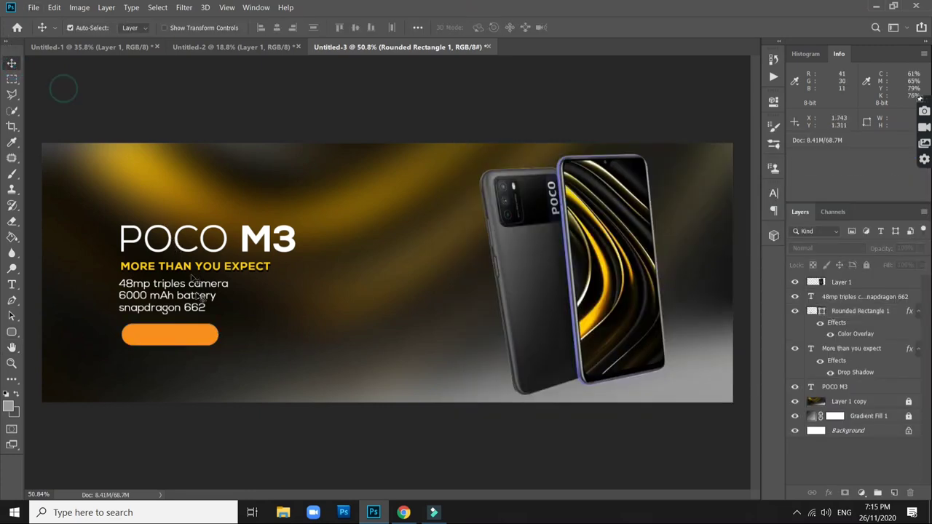
scroll(182, 306, "up", 1, "alt")
scroll(190, 311, "up", 2)
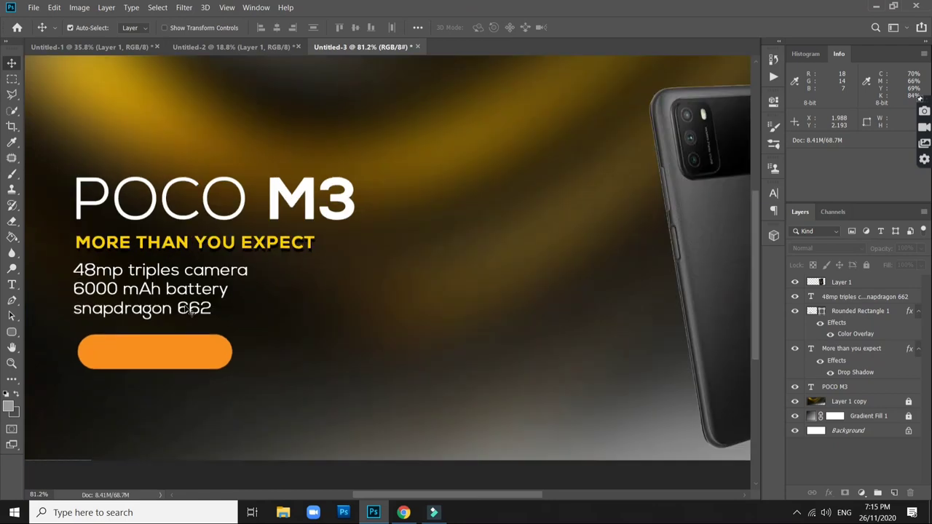
left_click_drag(194, 308, 372, 284)
left_click_drag(296, 332, 291, 325)
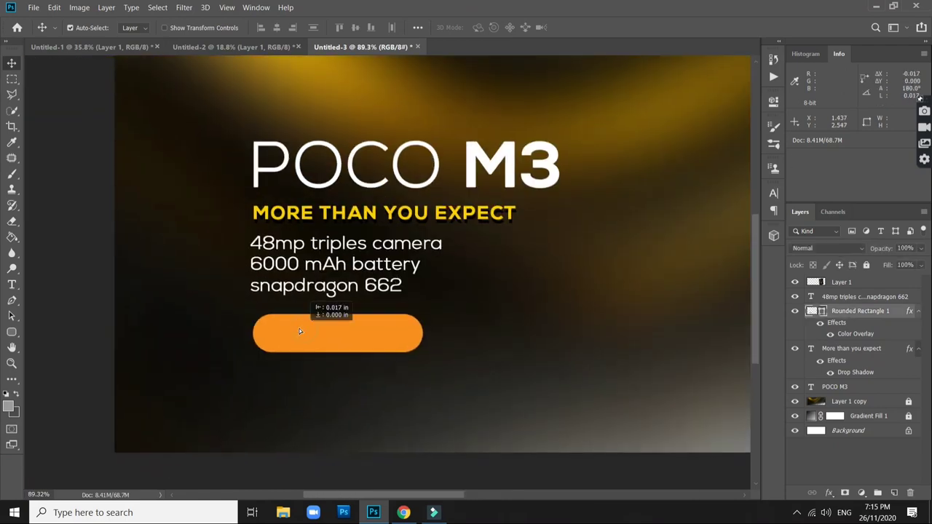
key("shift+Left")
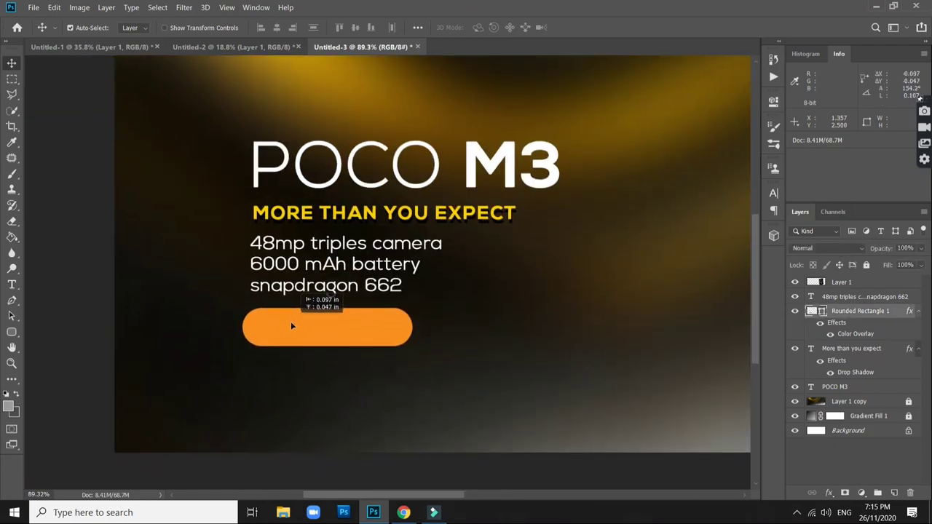
key("Down")
key("Down")
key("Down")
key("Right")
key("Right")
key("Right")
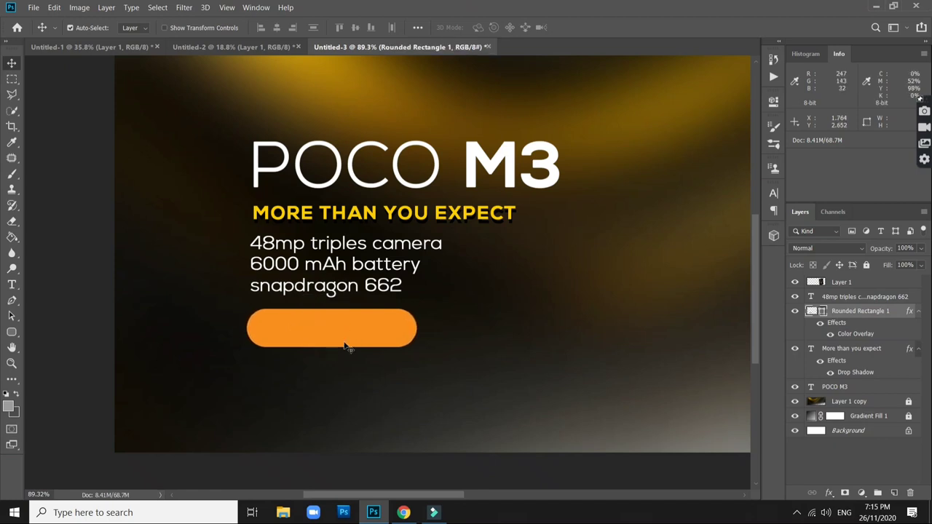
key("t")
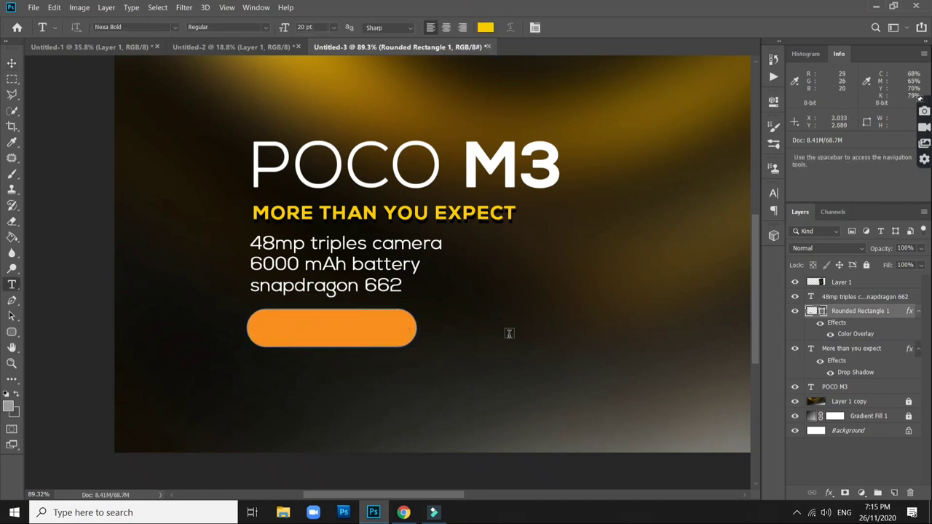
Add a BUY NOW text layer in a near-black colour
left_click(508, 333)
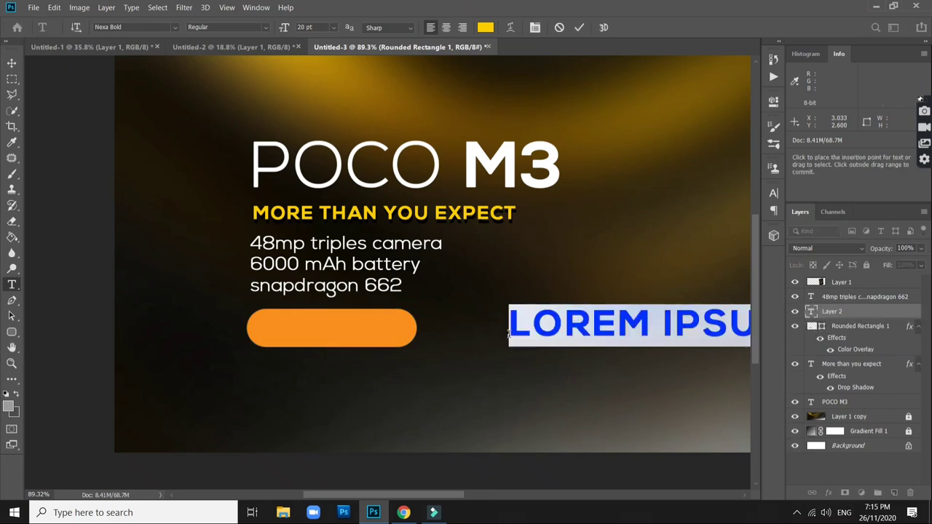
type("BUY")
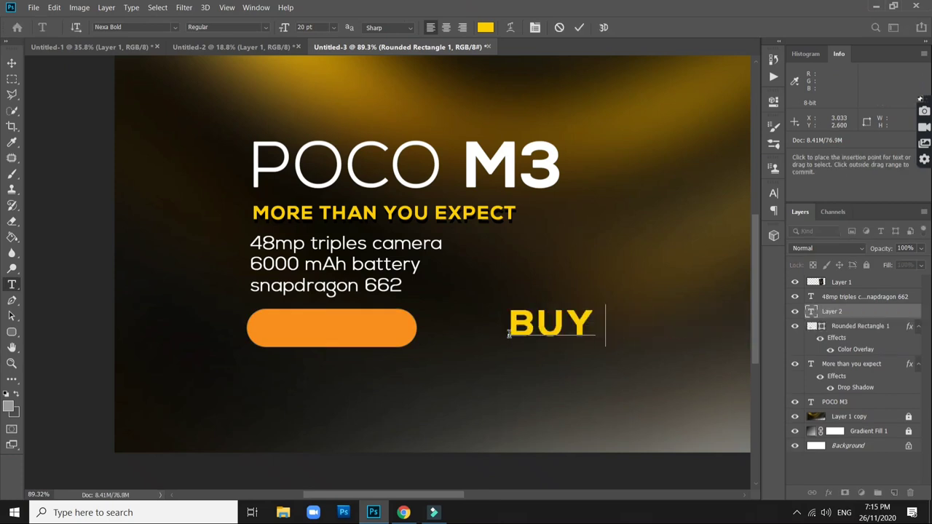
type("NOW")
key("ctrl+a")
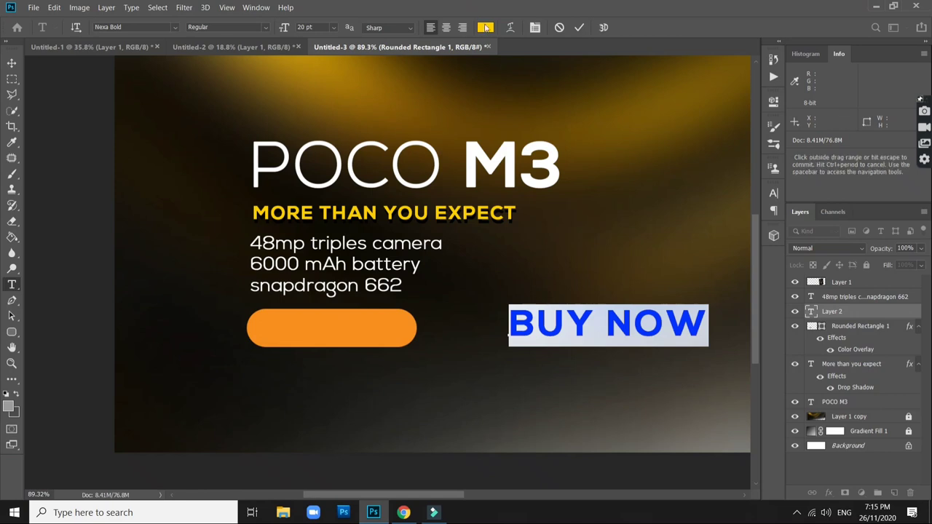
left_click(486, 27)
left_click(615, 417)
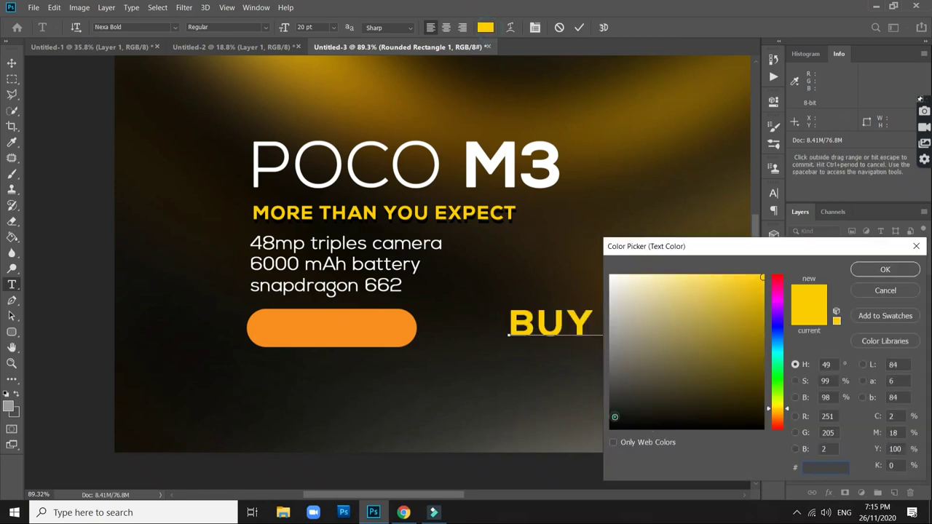
key("Return")
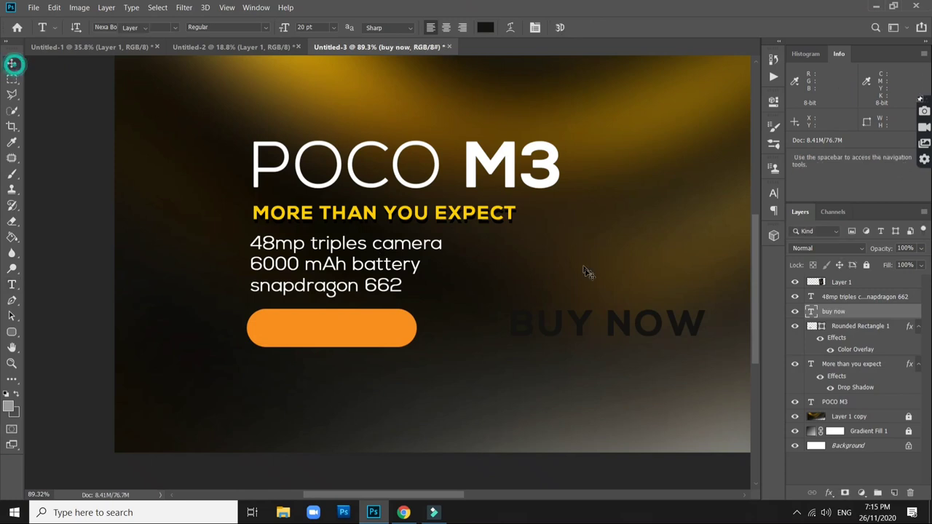
left_click(11, 63)
Scale BUY NOW to about 74% and centre it on the orange button
left_click_drag(586, 324, 343, 330)
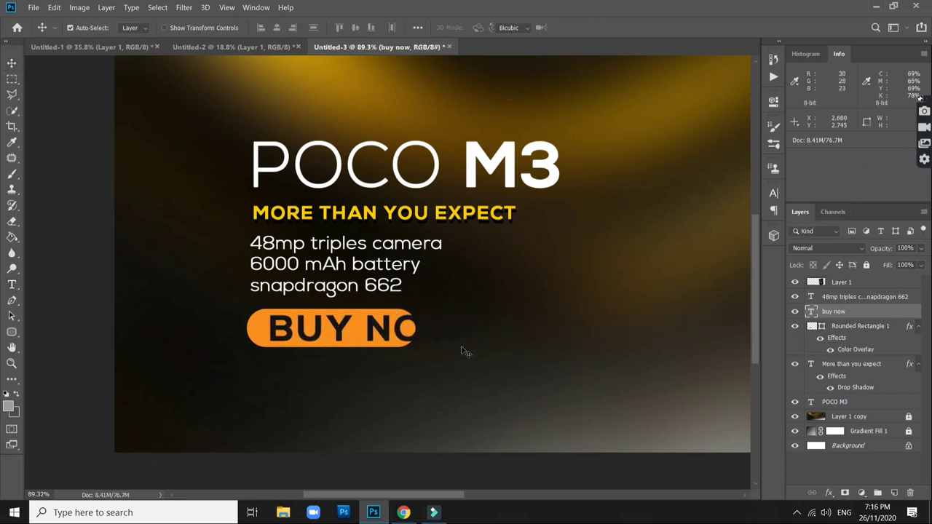
key("ctrl+t")
mouse_move(470, 357)
left_mouse_down()
mouse_move(393, 342)
mouse_move(412, 354)
left_mouse_up()
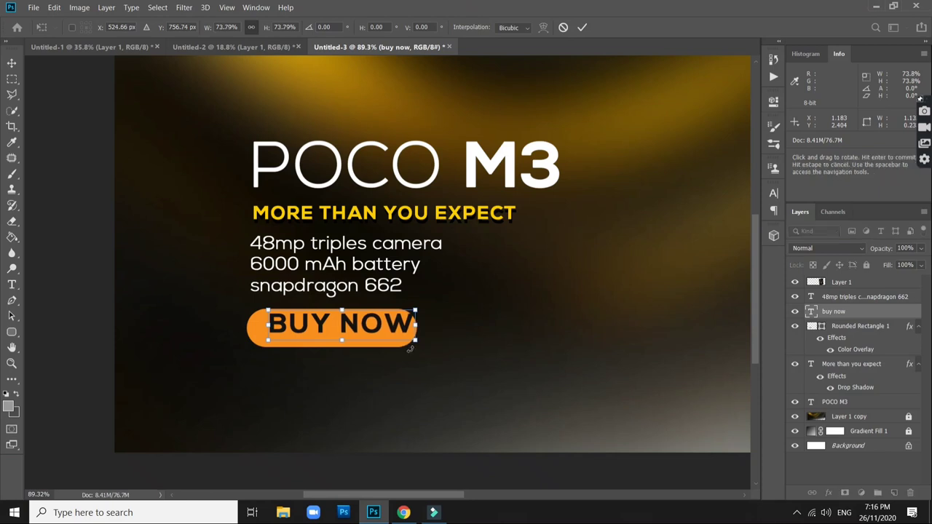
key("Return")
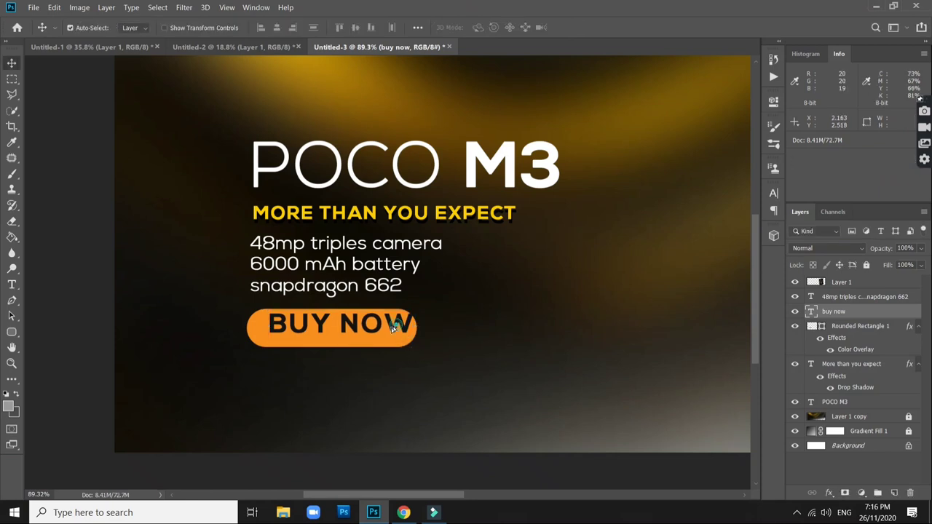
left_click_drag(392, 327, 381, 332)
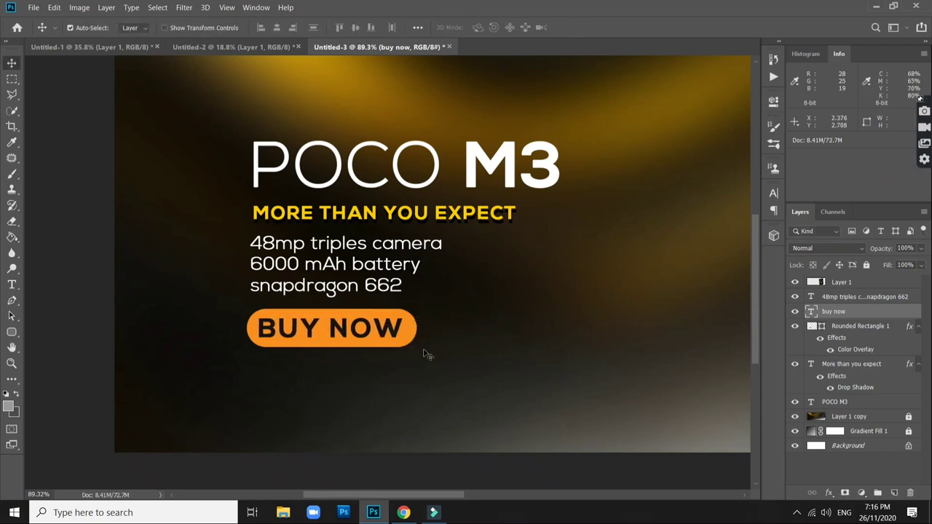
Shift the banner text group slightly right and the phone image slightly left
scroll(428, 354, "down", 2)
scroll(437, 360, "down", 2)
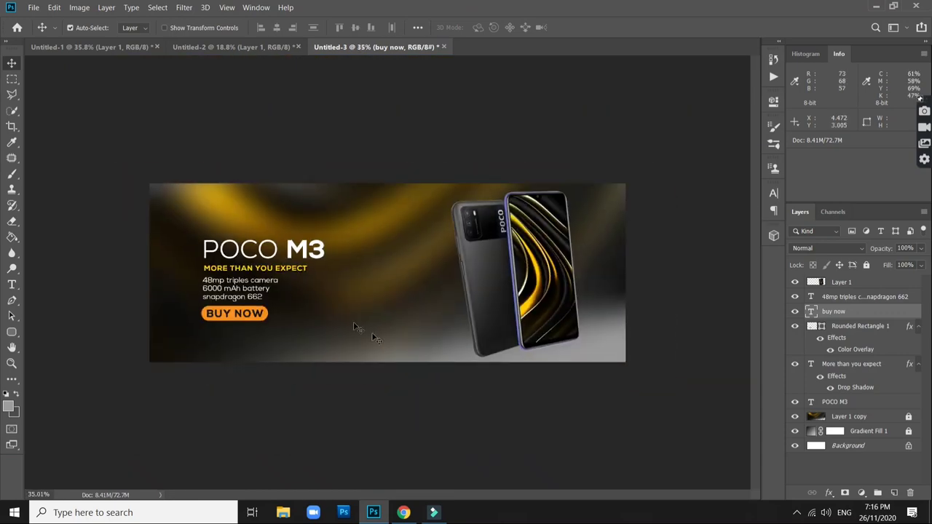
scroll(346, 323, "up", 1)
scroll(313, 332, "up", 2)
left_click_drag(283, 359, 151, 223)
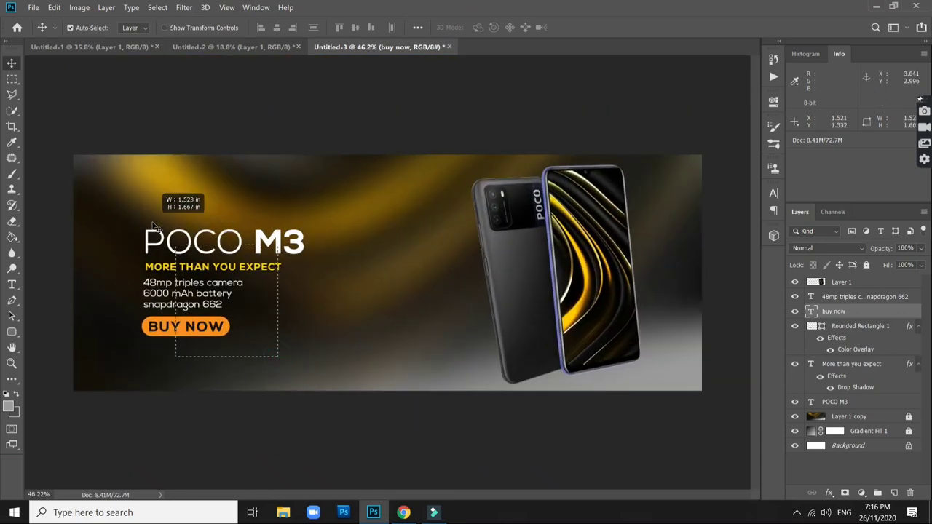
left_click_drag(201, 238, 220, 238)
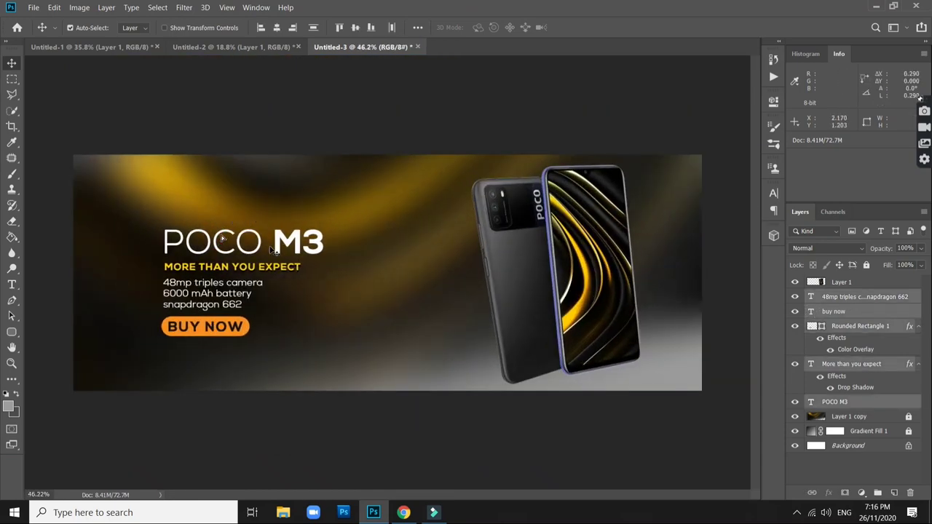
left_click_drag(507, 286, 495, 286)
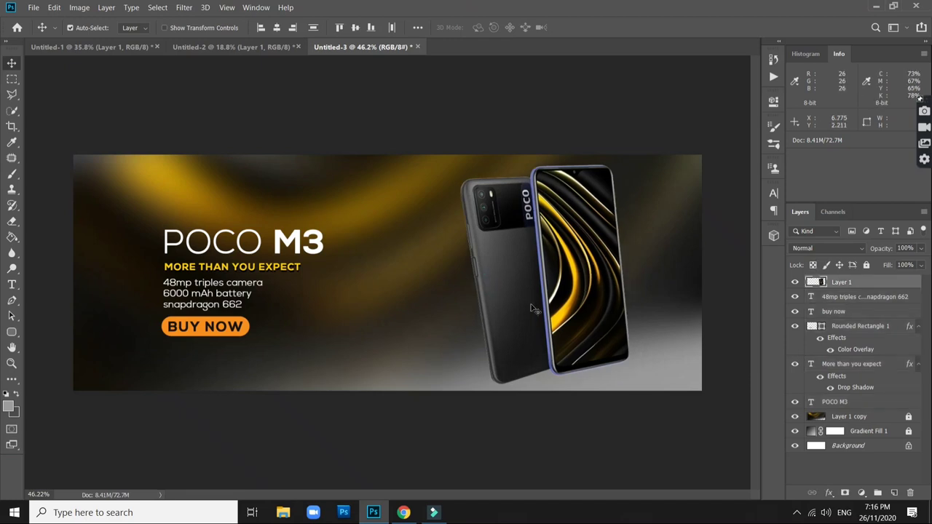
Nudge the three spec lines left to align them under the tagline
scroll(313, 309, "down", 2)
left_click(298, 239)
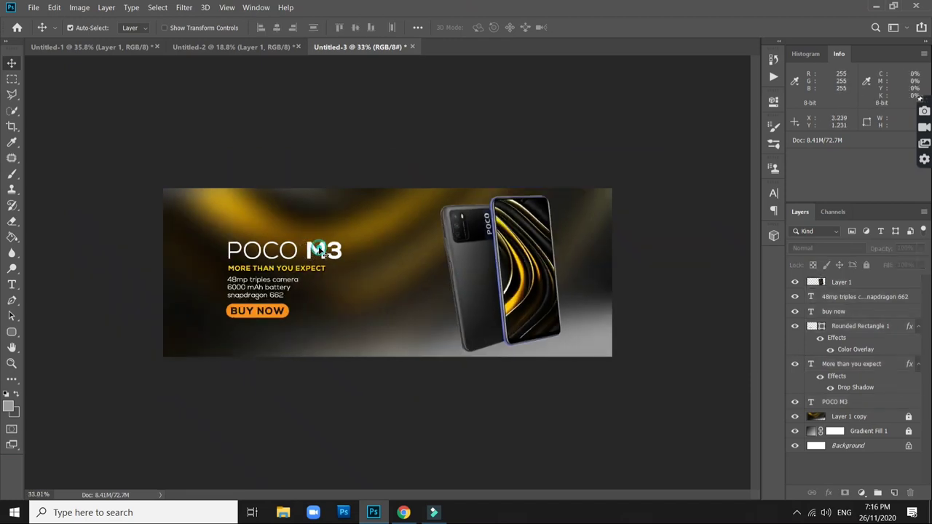
left_click(286, 285)
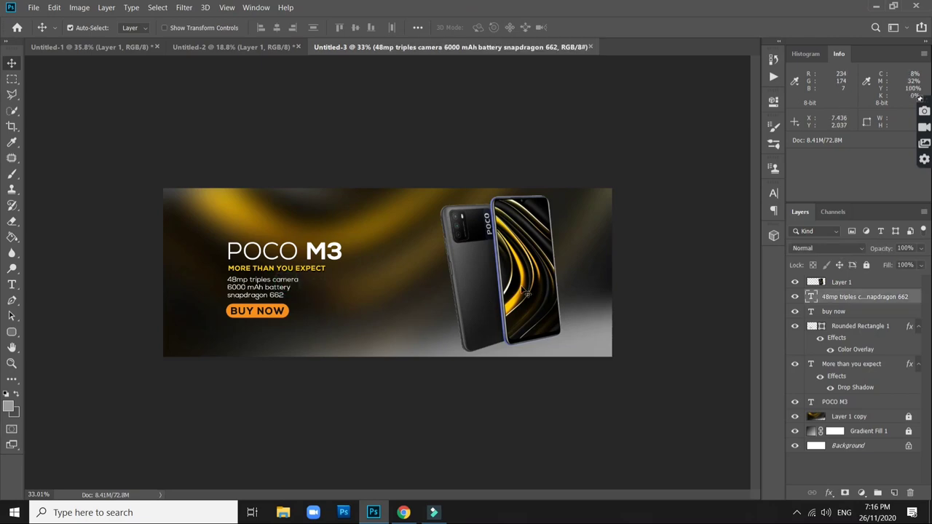
key("ctrl+plus")
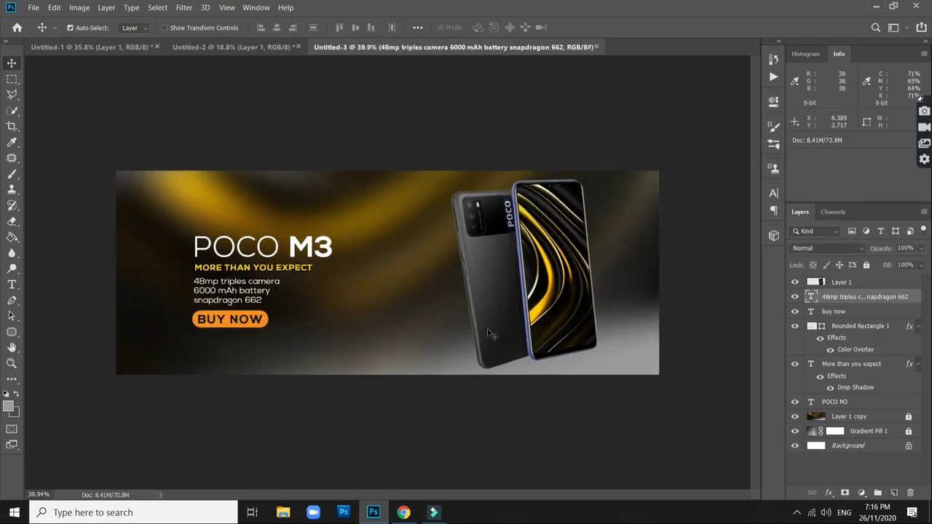
scroll(728, 369, "down", 1)
scroll(543, 364, "up", 1)
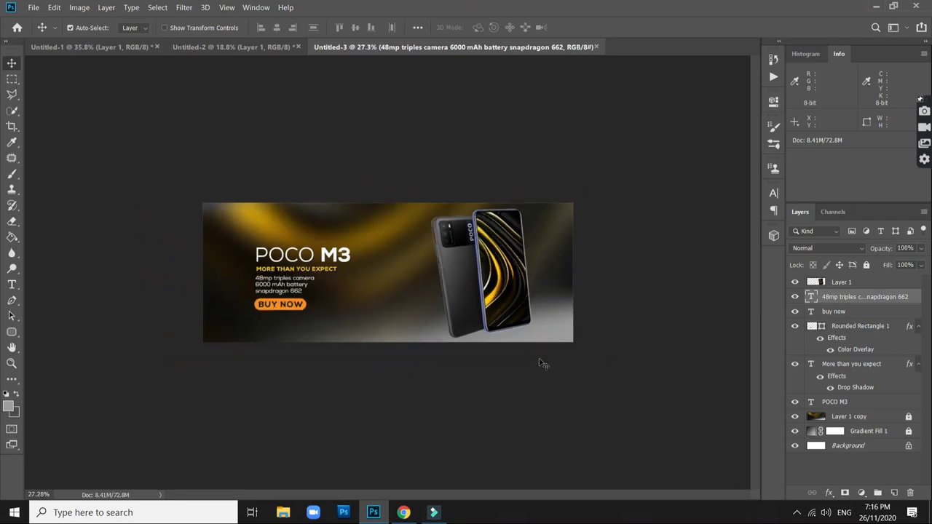
scroll(349, 332, "up", 1)
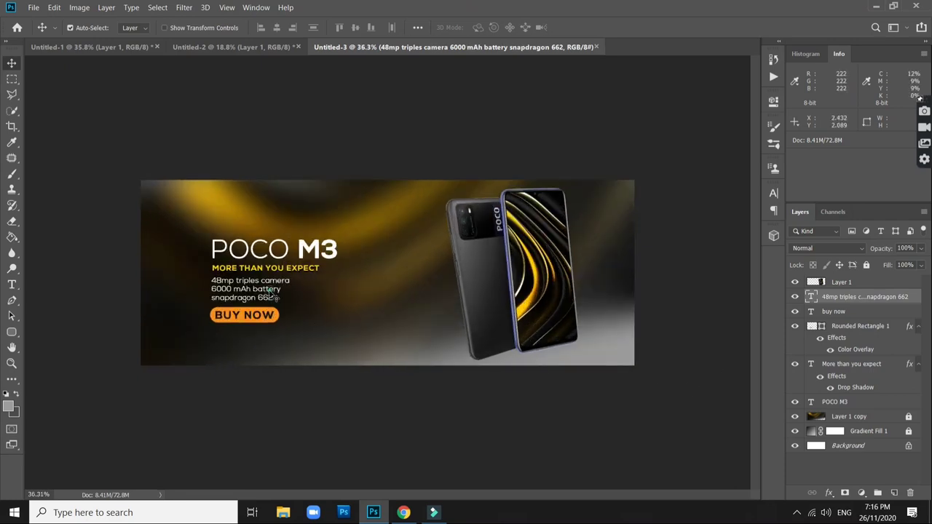
left_click_drag(269, 295, 277, 294)
key("shift+Left")
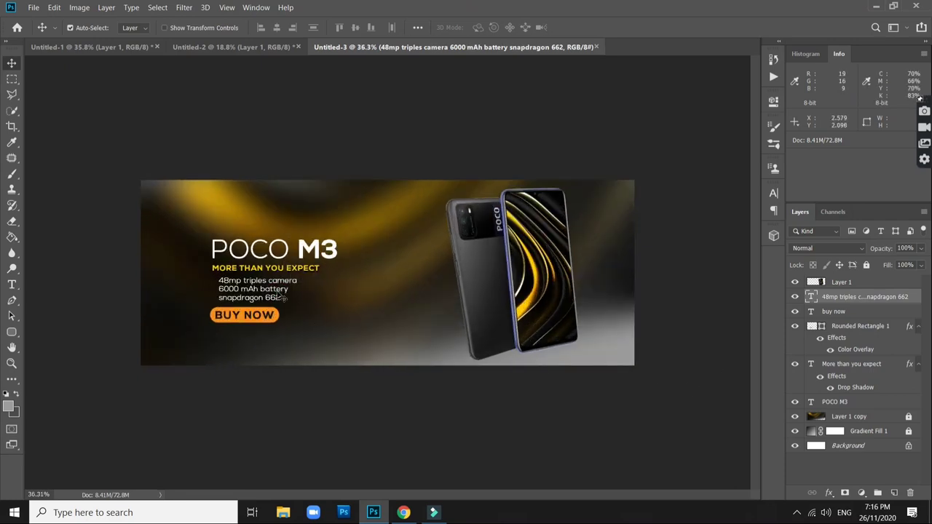
key("shift+Left")
key("shift+Left")
key("shift+Left")
key("Left")
key("Left")
key("Left")
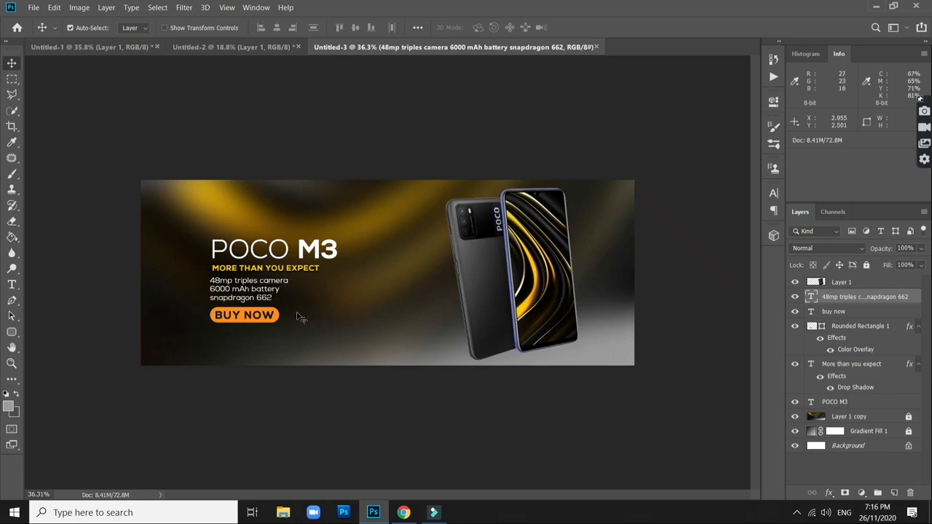
key("Left")
key("Left")
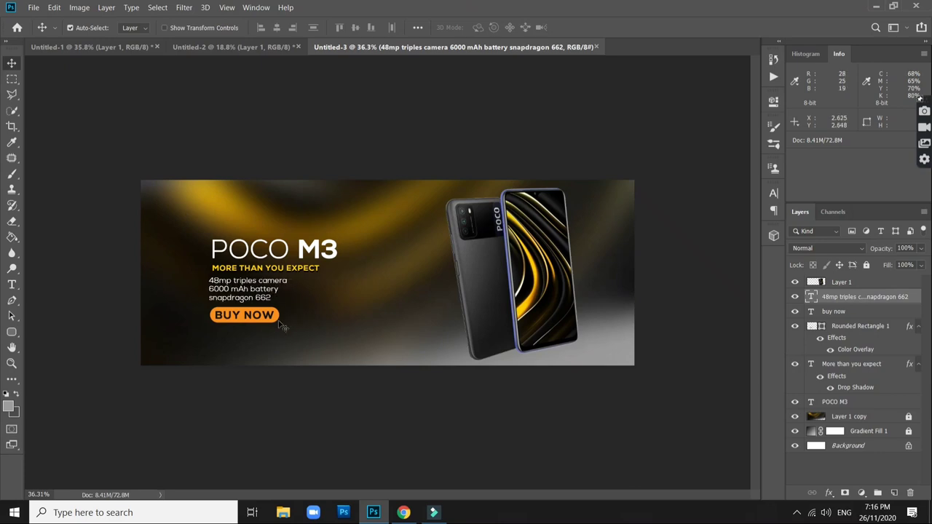
left_click(251, 318)
Lower the BUY NOW button and fine-tune the headline and tagline height
key("Down")
key("Down")
key("Down")
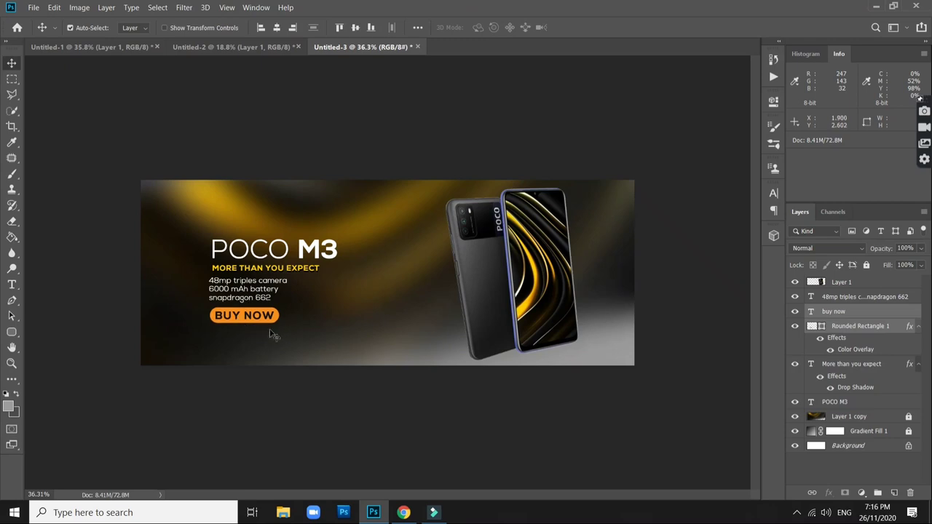
key("Down")
key("Down")
key("Down")
key("Down")
key("Down")
key("Down")
key("Down")
key("Down")
key("Down")
left_click_drag(251, 321, 243, 332)
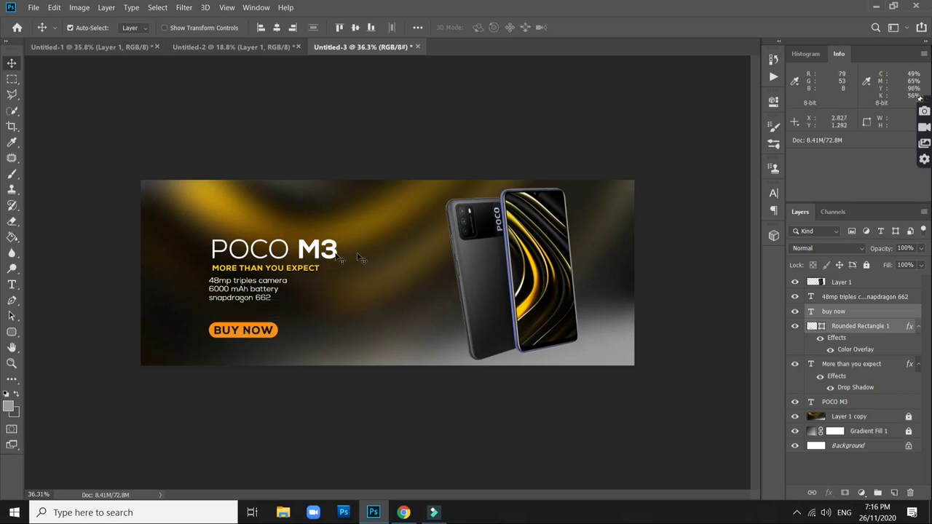
left_click_drag(308, 245, 308, 238)
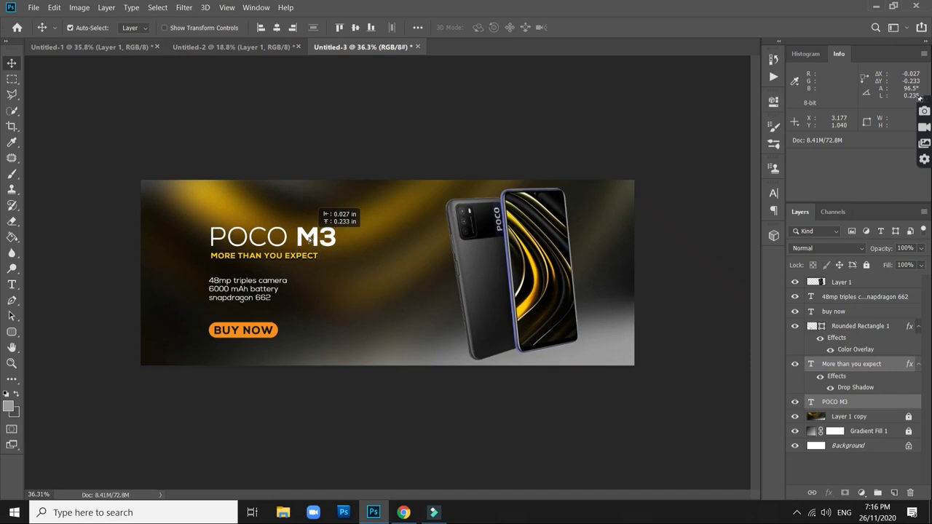
left_click_drag(308, 238, 306, 249)
key("Up")
key("Up")
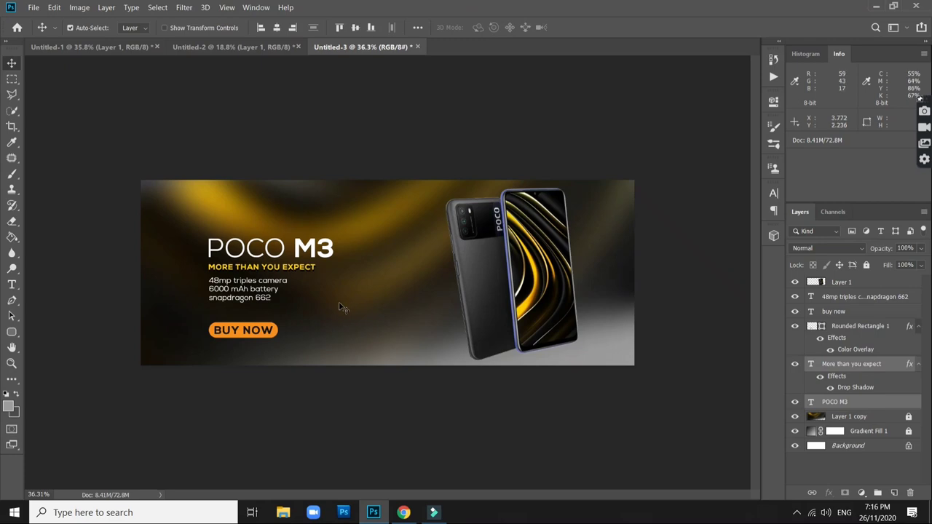
key("Up")
key("Up")
Nudge the BUY NOW button up and slightly left
left_click(260, 333, "shift")
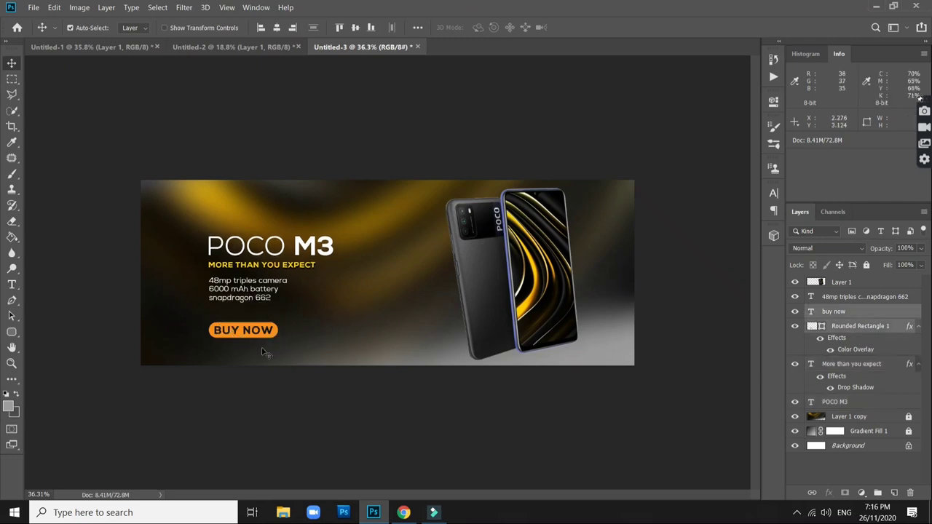
key("shift+Up")
key("Up")
key("Up")
key("Up")
key("Up")
key("Up")
key("Up")
key("Up")
key("Up")
key("Up")
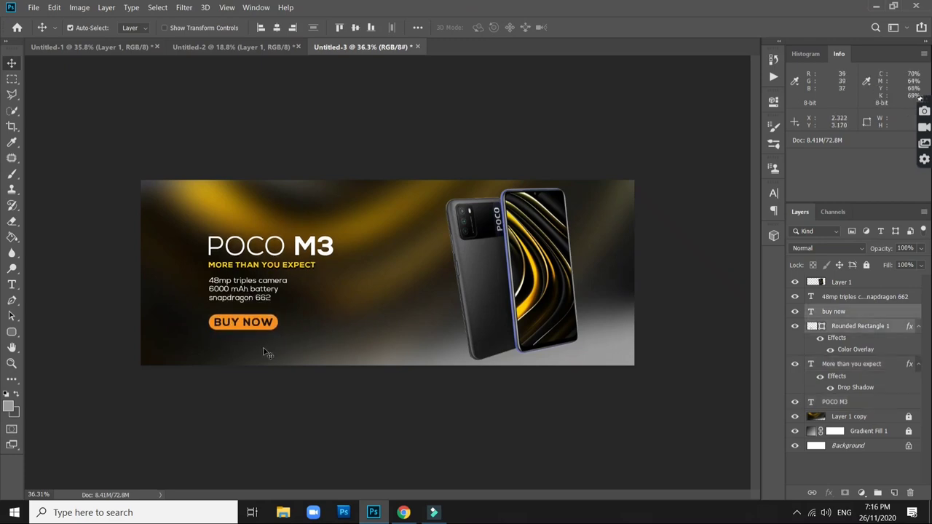
key("Up")
key("Up")
key("Up")
key("Left")
key("Left")
Nudge the phone image a little further left
key("Left")
key("Left")
key("Left")
key("Left")
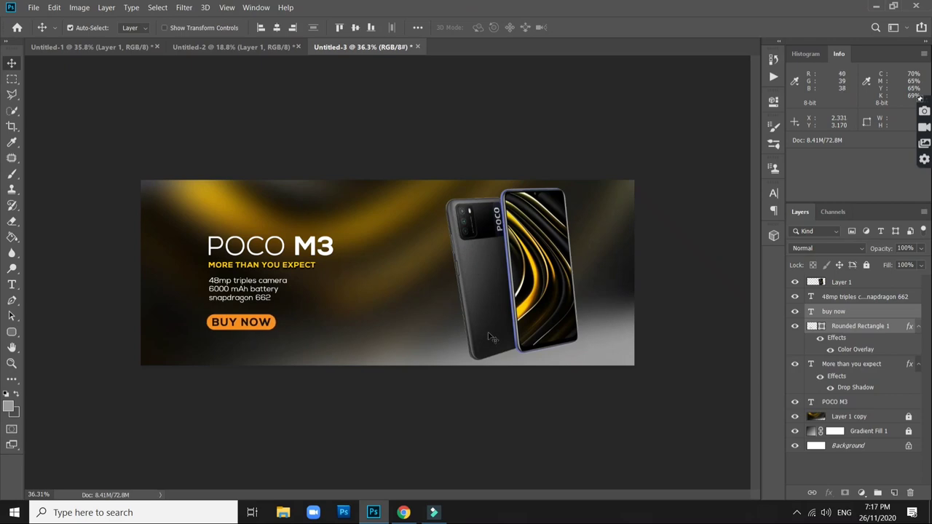
left_click(551, 329)
key("Left")
key("Left")
key("Left")
key("Left")
key("Left")
key("Left")
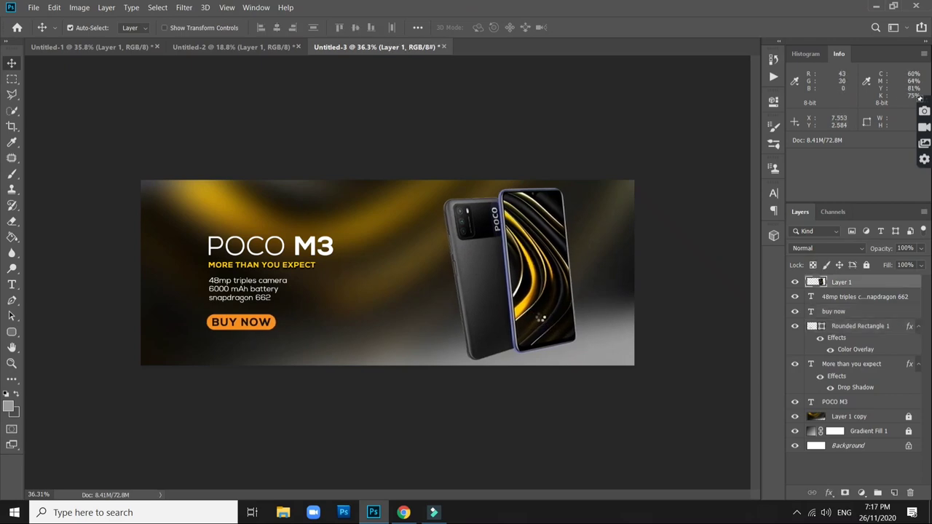
key("Left")
key("Left")
key("Left")
key("Left")
key("Left")
key("Left")
key("Left")
key("Left")
key("Left")
key("Left")
key("Left")
key("Left")
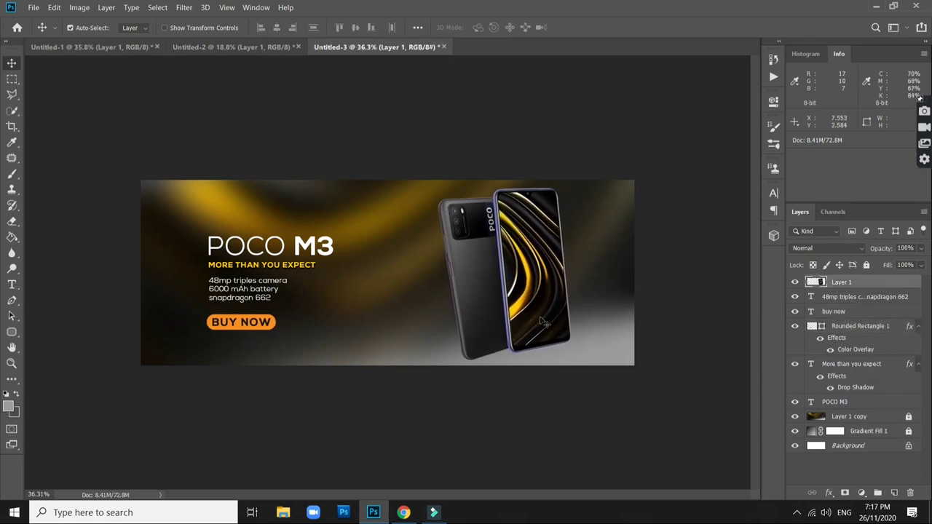
key("Left")
key("Left")
key("Left")
key("ctrl+plus")
Add a 'Lorem ipsum dolor sit amet' text box near the bottom in 9 pt Nexa Light
key("t")
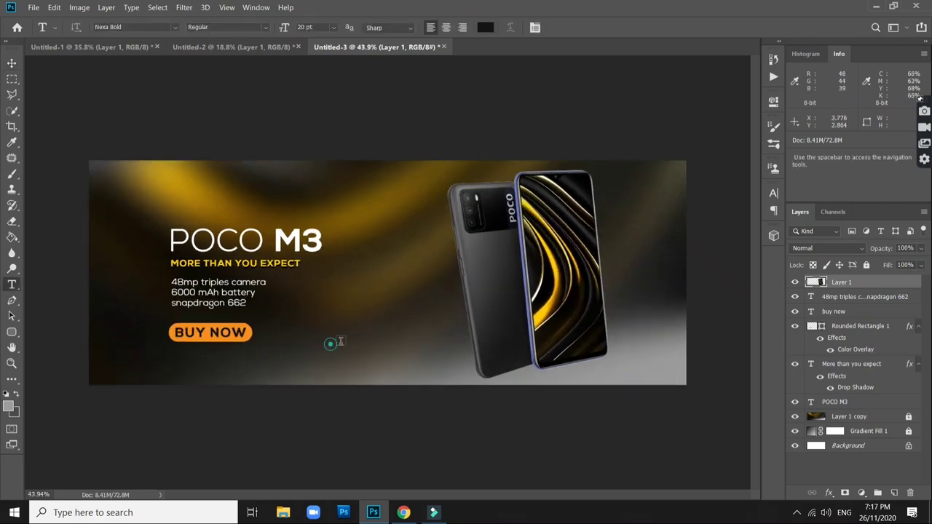
left_click_drag(331, 343, 435, 353)
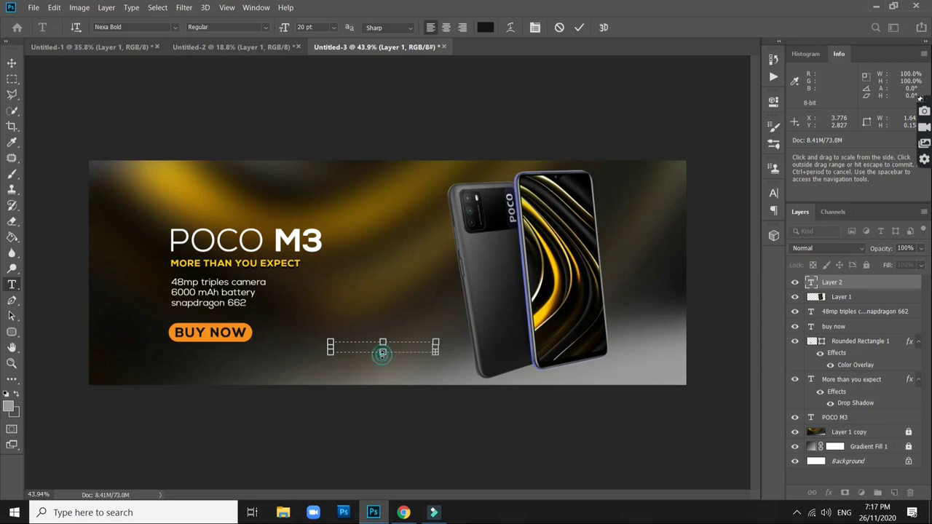
left_click_drag(383, 352, 493, 352)
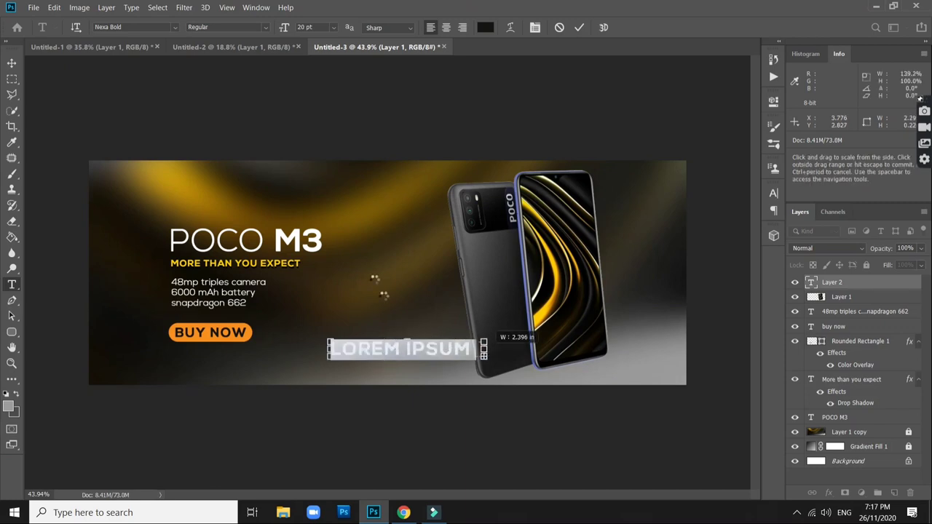
left_click(334, 28)
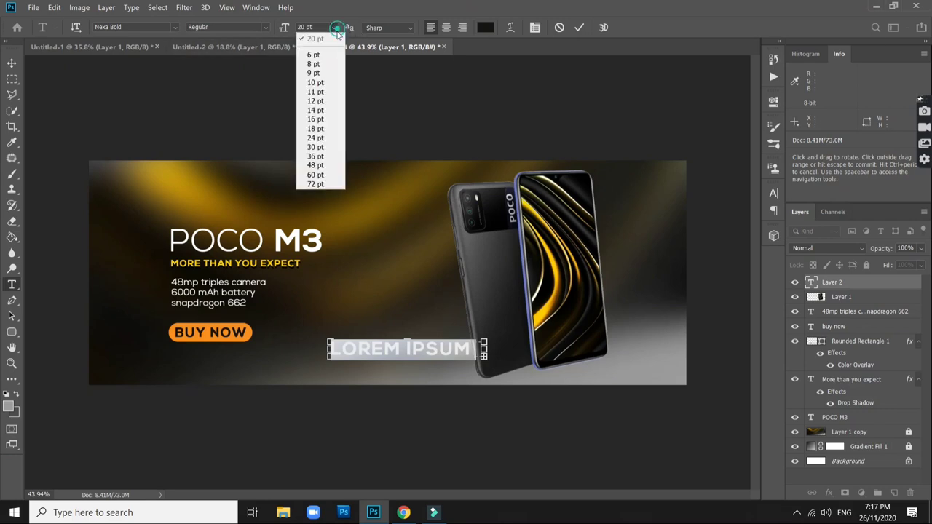
left_click(323, 78)
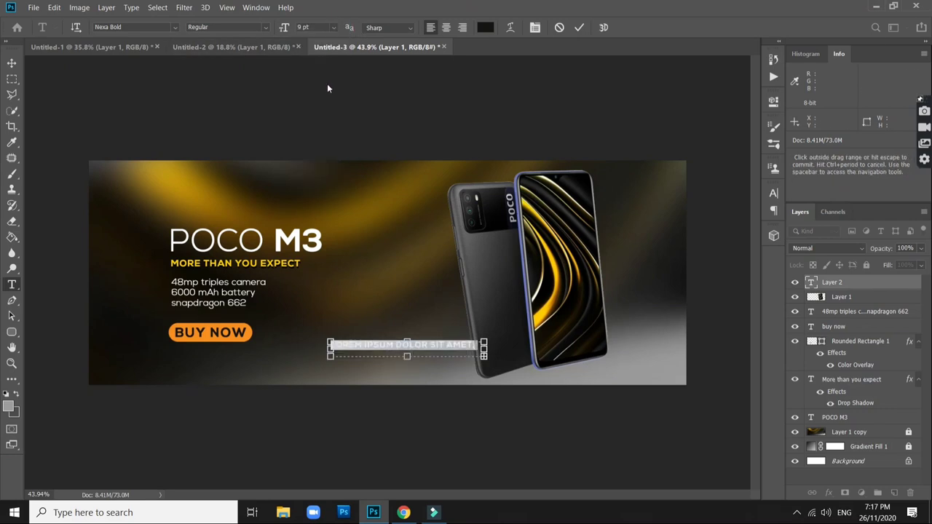
left_click(173, 29)
left_click(167, 76)
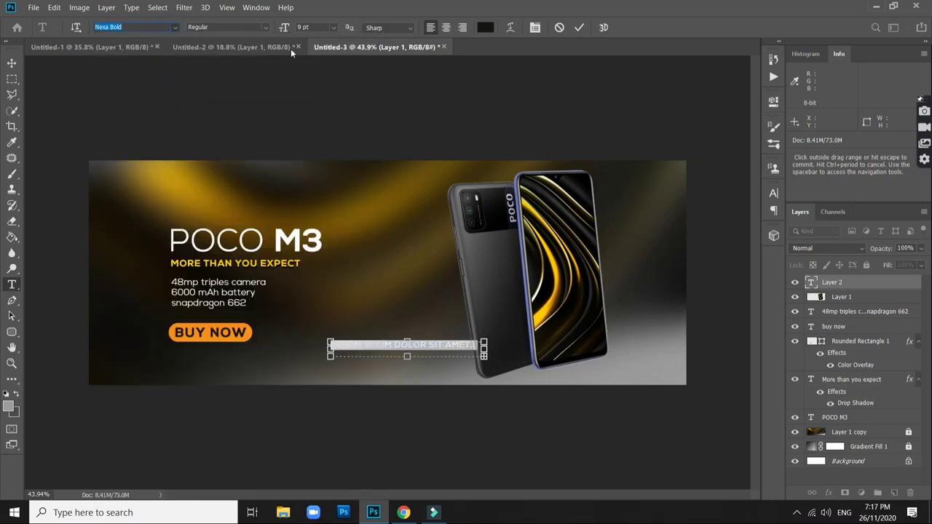
left_click(488, 28)
key("Return")
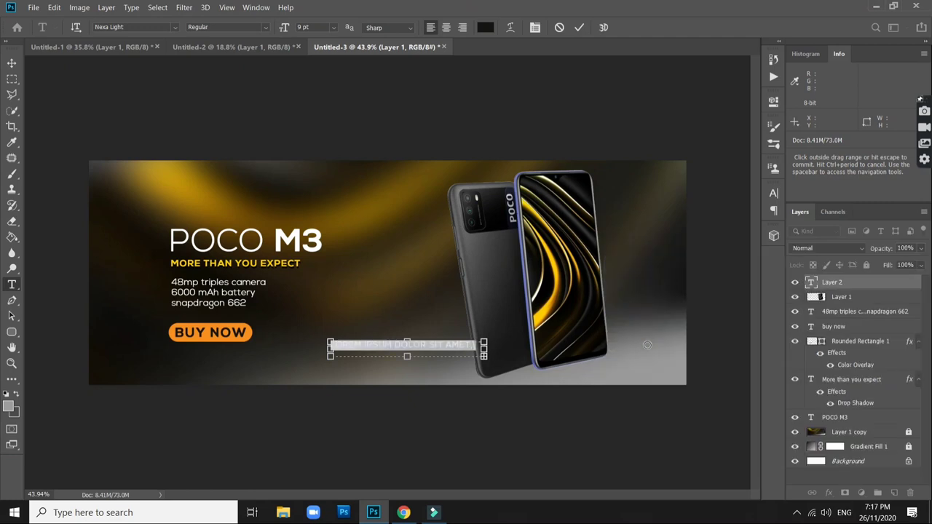
left_click(647, 345)
left_click(11, 63)
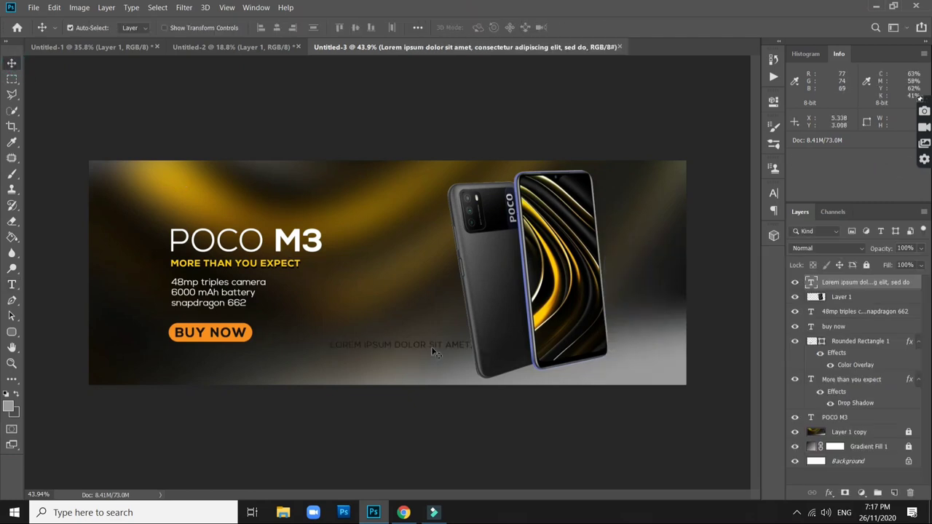
Drag the Lorem ipsum line to the bottom-right corner and scale it to 48%
left_click_drag(432, 352, 623, 392)
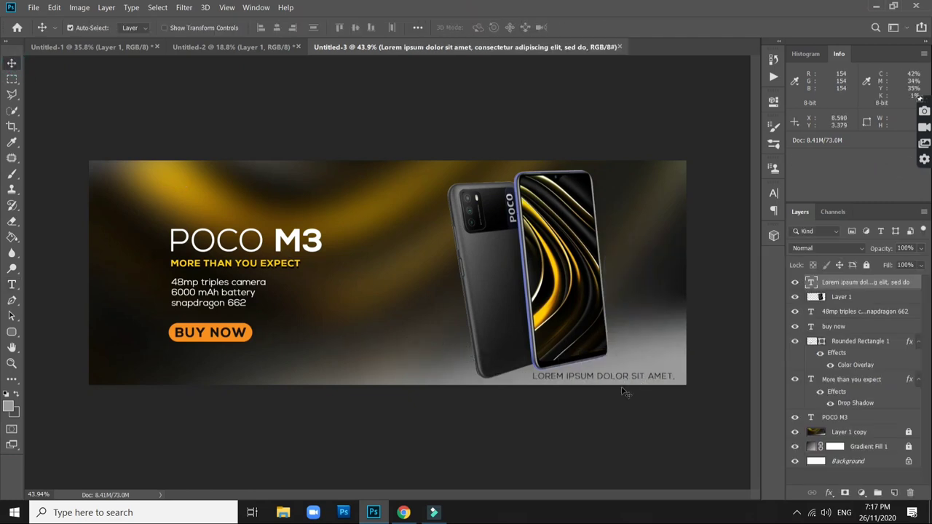
key("ctrl+t")
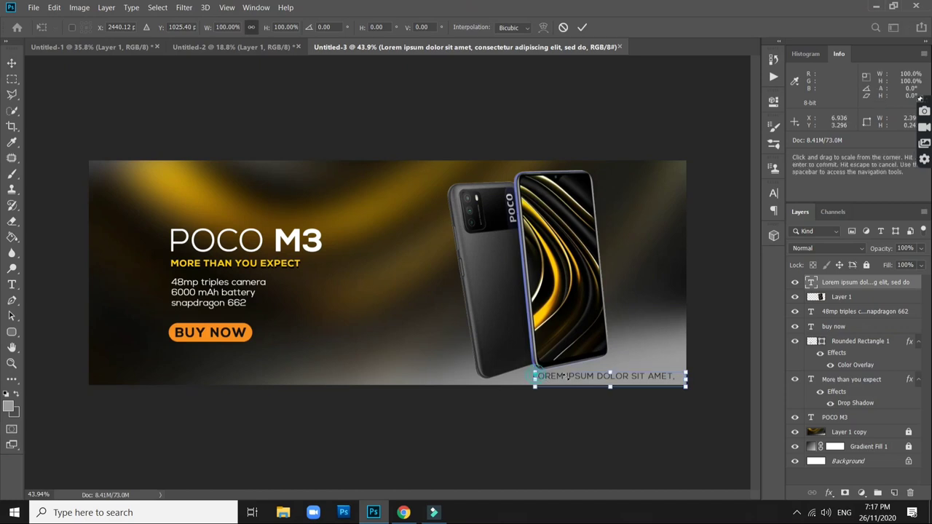
left_click_drag(536, 386, 613, 385)
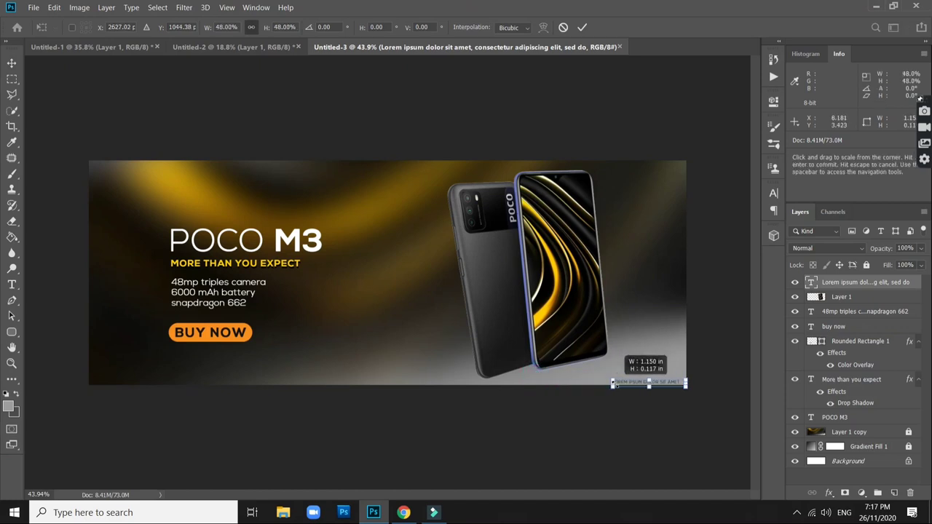
key("Return")
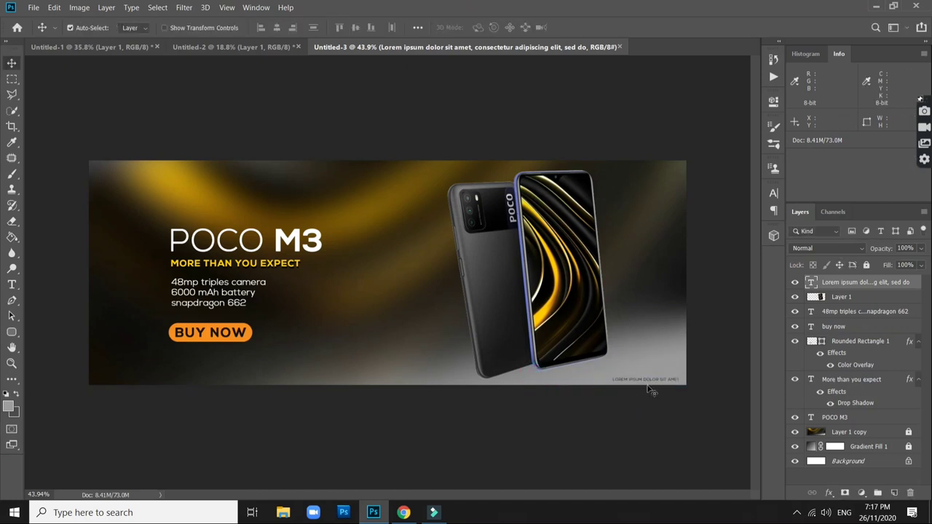
left_click(571, 422)
scroll(572, 427, "down", 2)
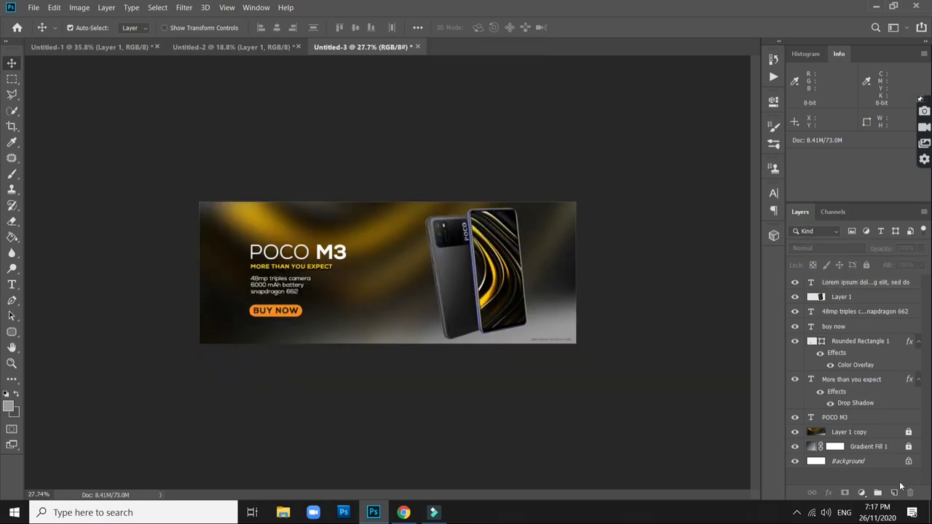
scroll(505, 422, "up", 1)
scroll(513, 418, "up", 1)
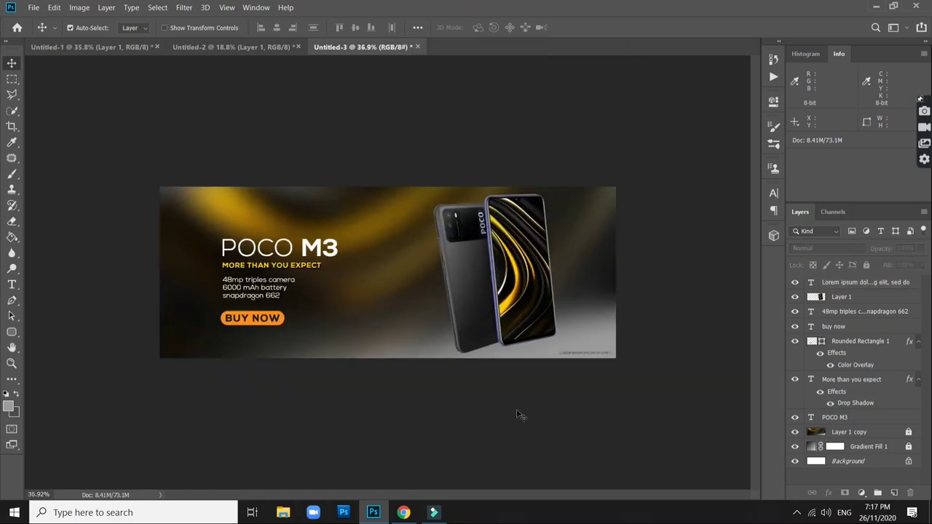
scroll(518, 414, "up", 1)
Flatten the image into one Background layer from the Layers panel context menu
right_click(886, 464)
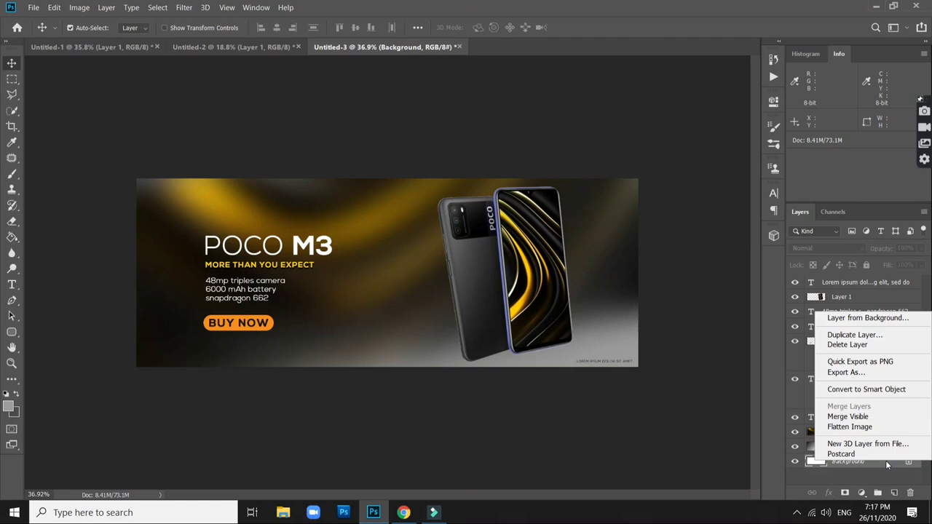
left_click(866, 427)
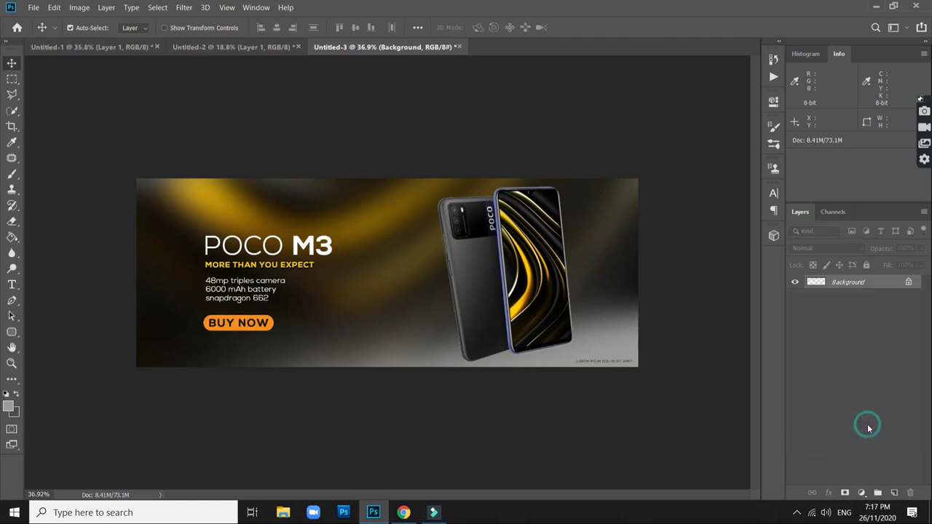
left_click(184, 8)
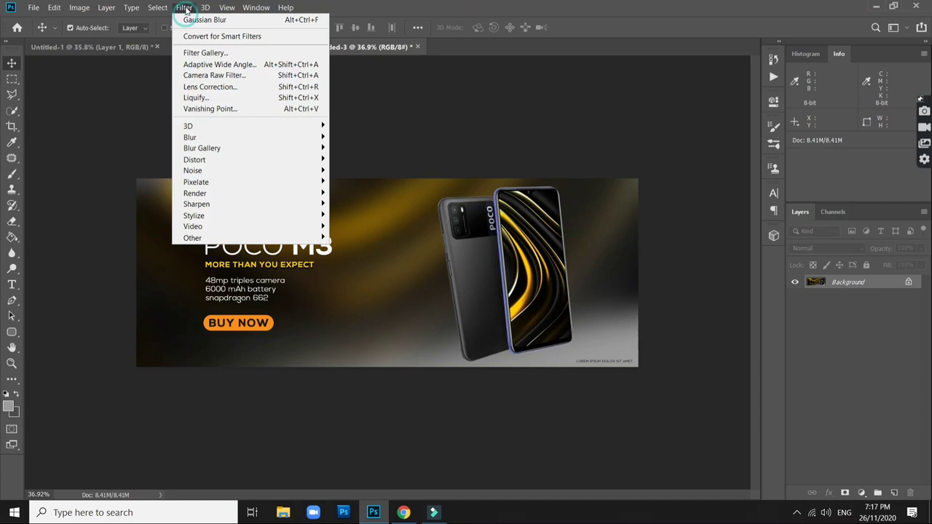
Apply a Camera Raw Filter with lowered Temperature and a negative Post Crop Vignetting amount
left_click(223, 75)
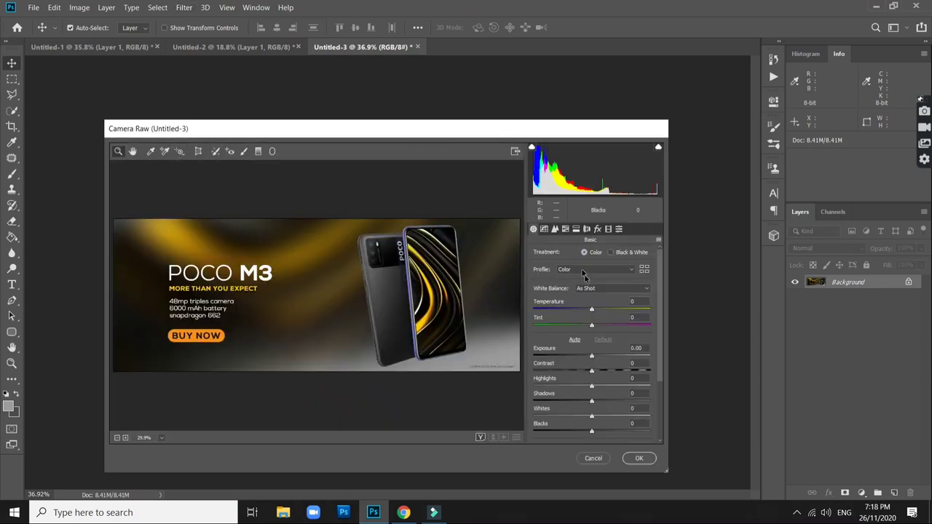
left_click_drag(592, 311, 580, 310)
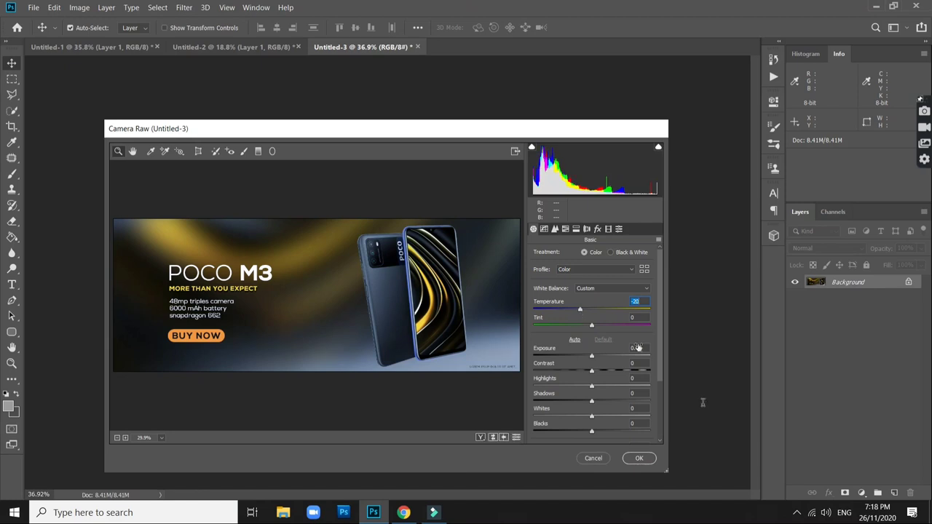
left_click(598, 229)
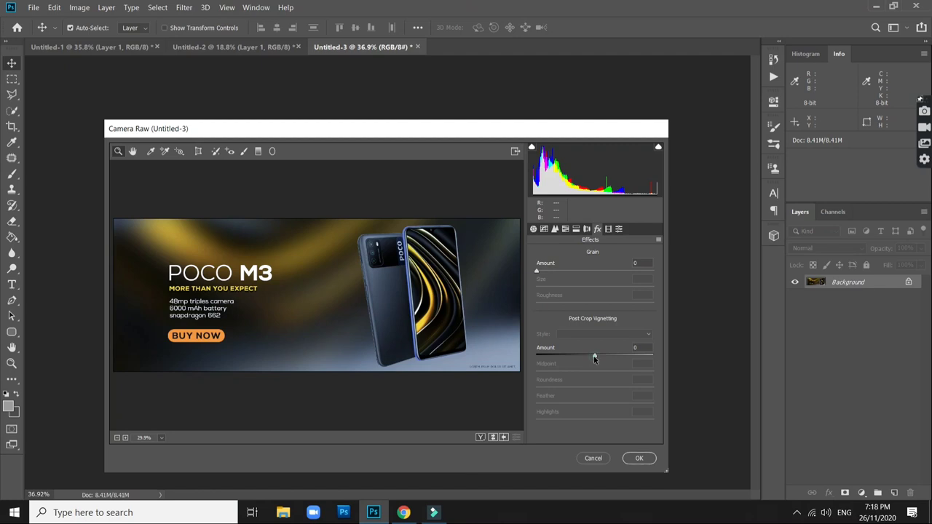
left_click_drag(594, 358, 569, 358)
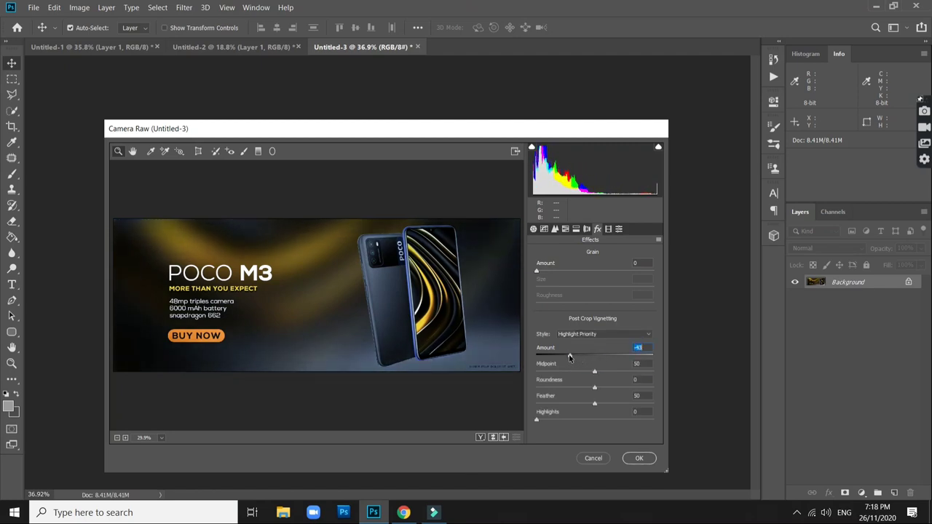
left_click_drag(569, 358, 567, 358)
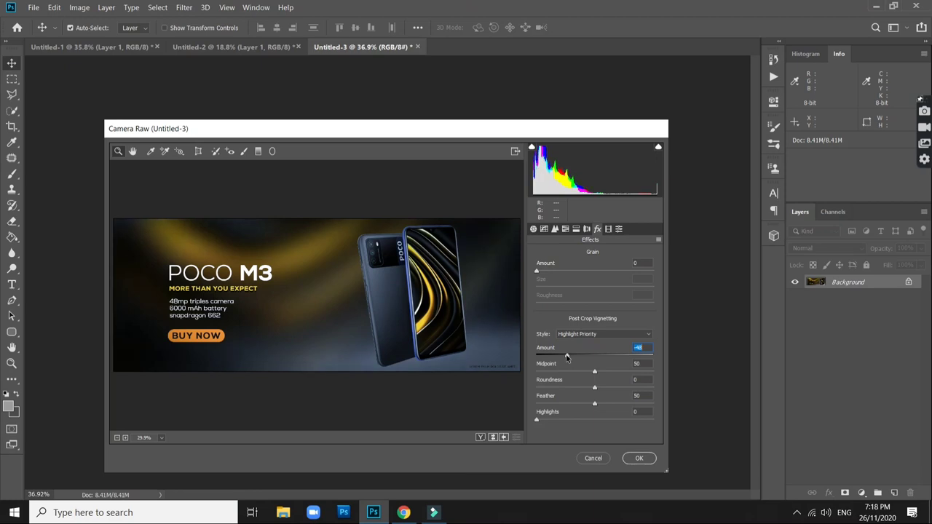
left_click(637, 456)
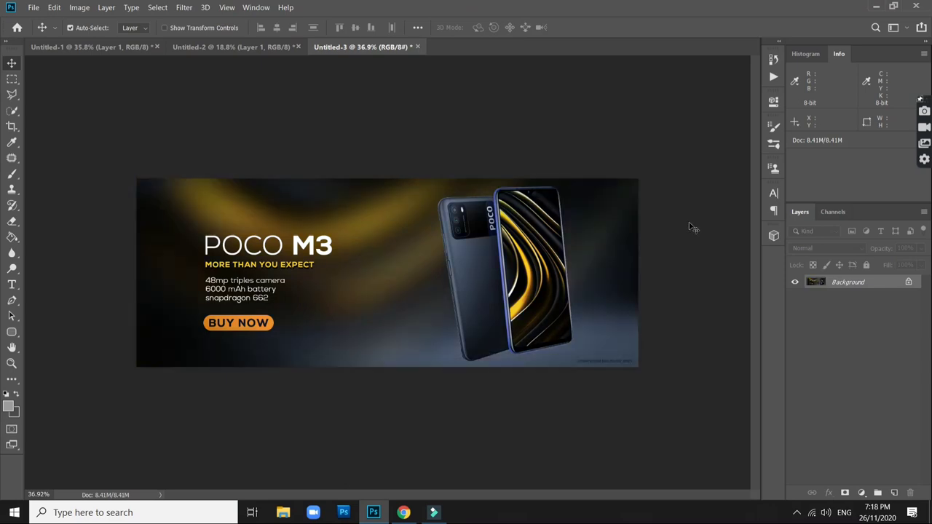
key("ctrl+plus")
scroll(692, 228, "down", 1)
scroll(691, 228, "down", 1)
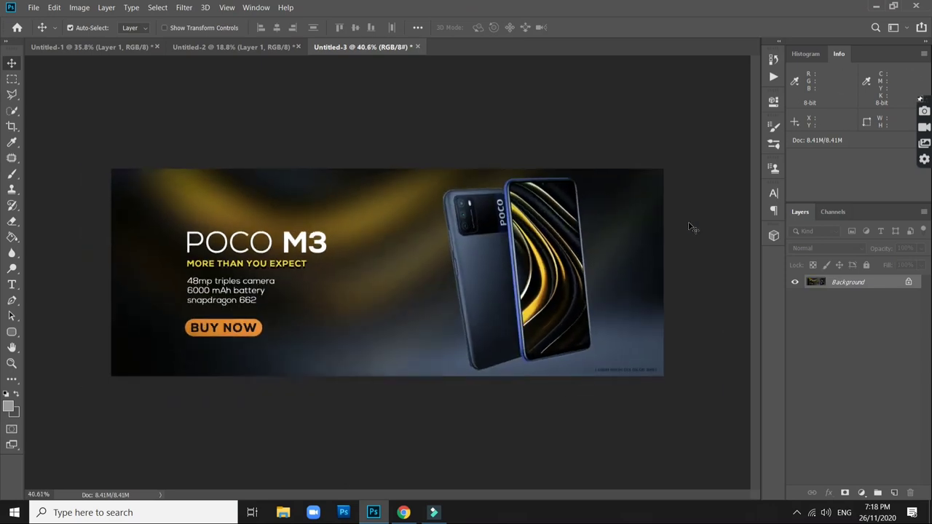